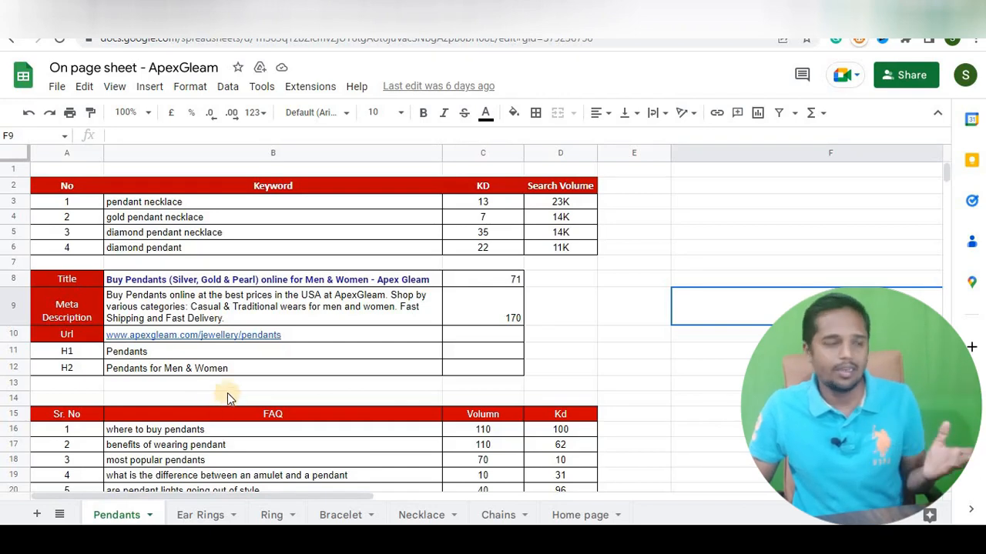
Step: Copy the word "pendant" from the first entry in the Pendants sheet's keyword table, leaving the entry unedited
click(574, 350)
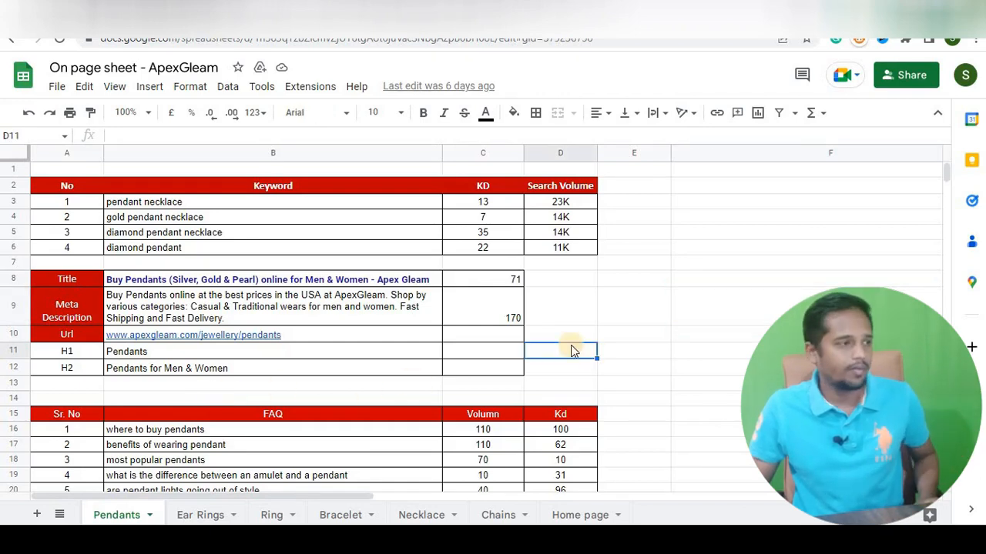
click(213, 204)
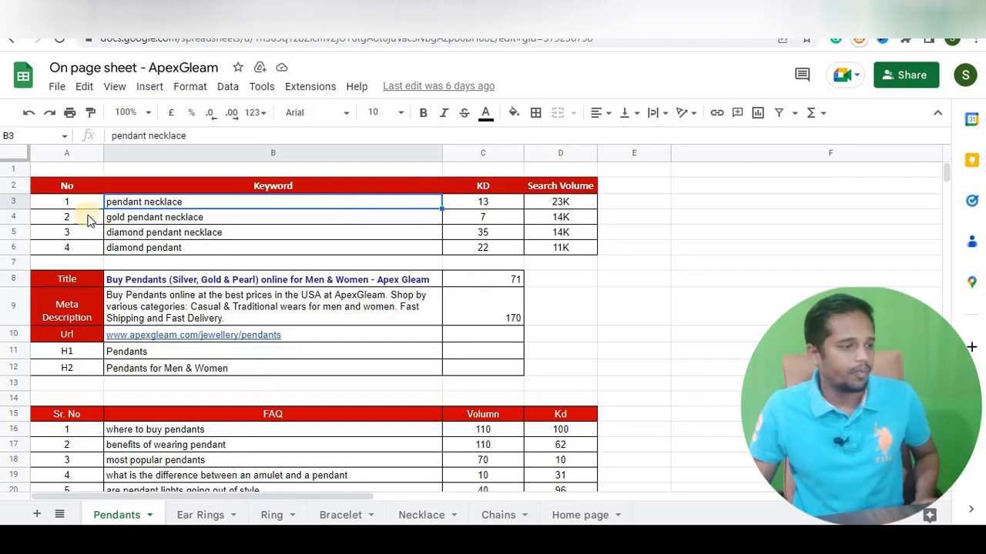
double_click(140, 201)
drag(142, 202, 105, 201)
key(ctrl+c)
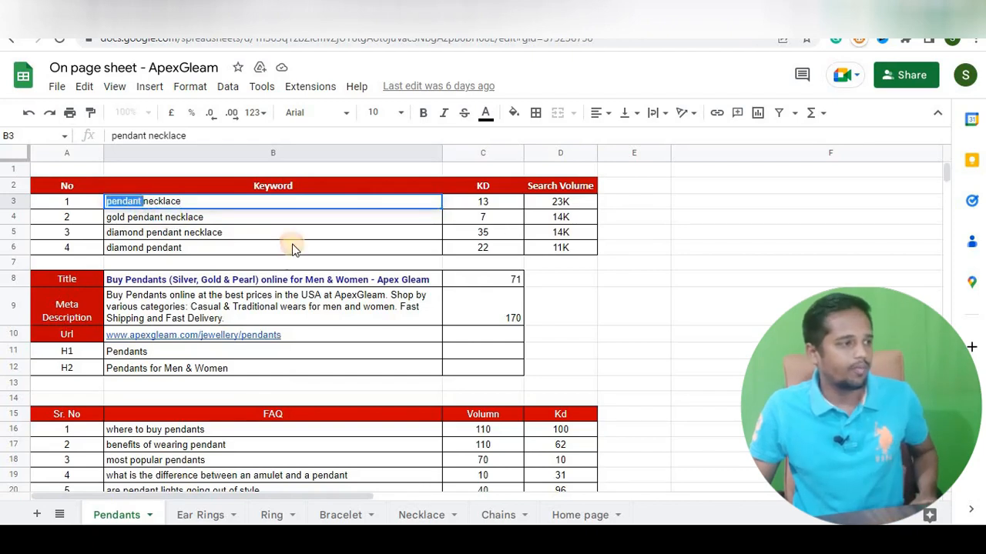
drag(630, 269, 630, 274)
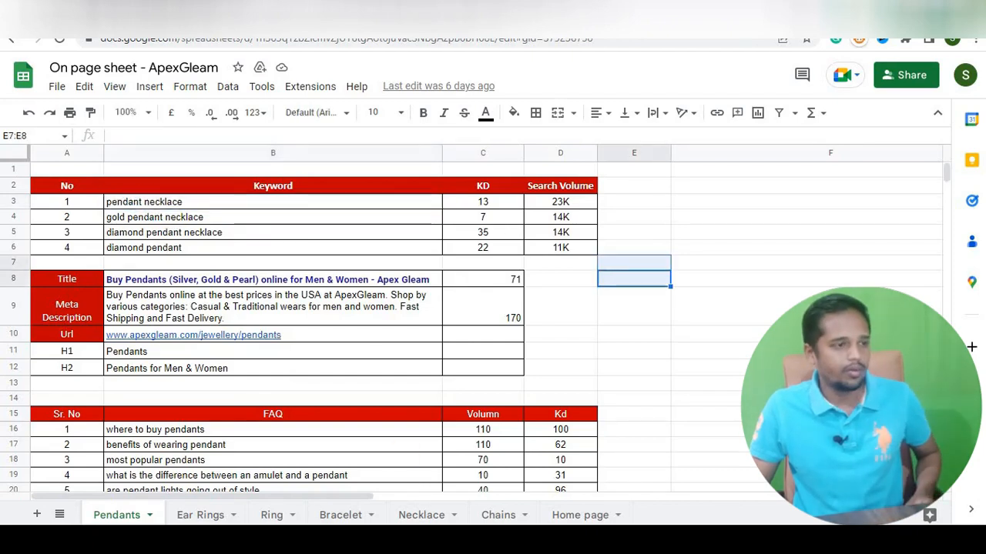
Step: Switch to Ahrefs, open Keywords Explorer and enter the copied keyword "pendant" for Google
click(408, 539)
click(186, 80)
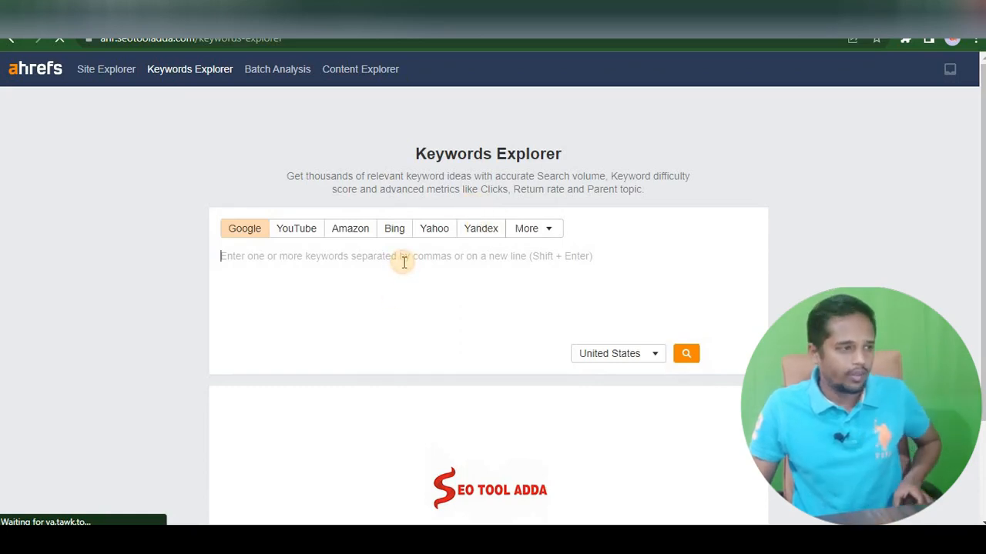
key(ctrl+v)
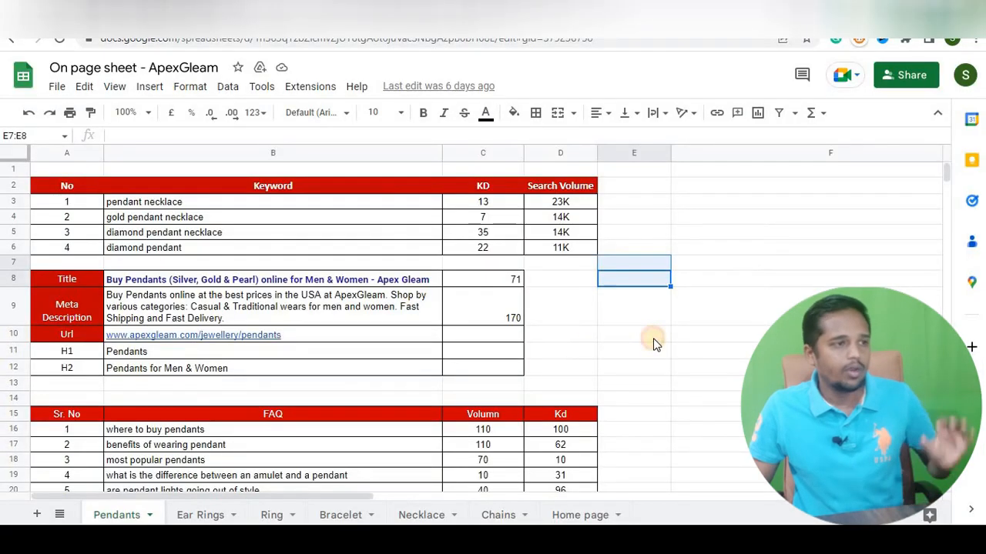
Step: Return to the Pendants sheet and review its keyword table, title, meta description, URL, H1 and H2 entries
click(653, 338)
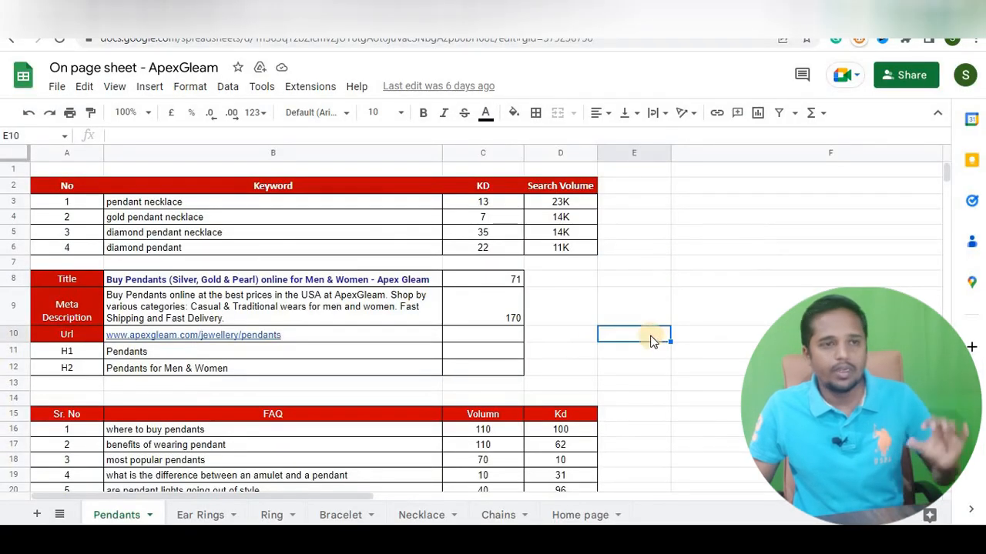
click(270, 201)
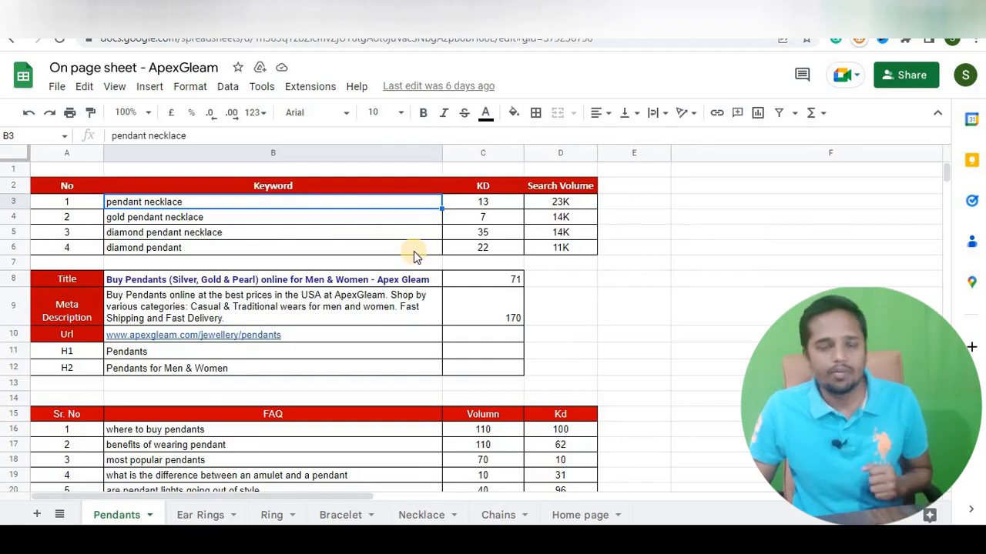
click(591, 304)
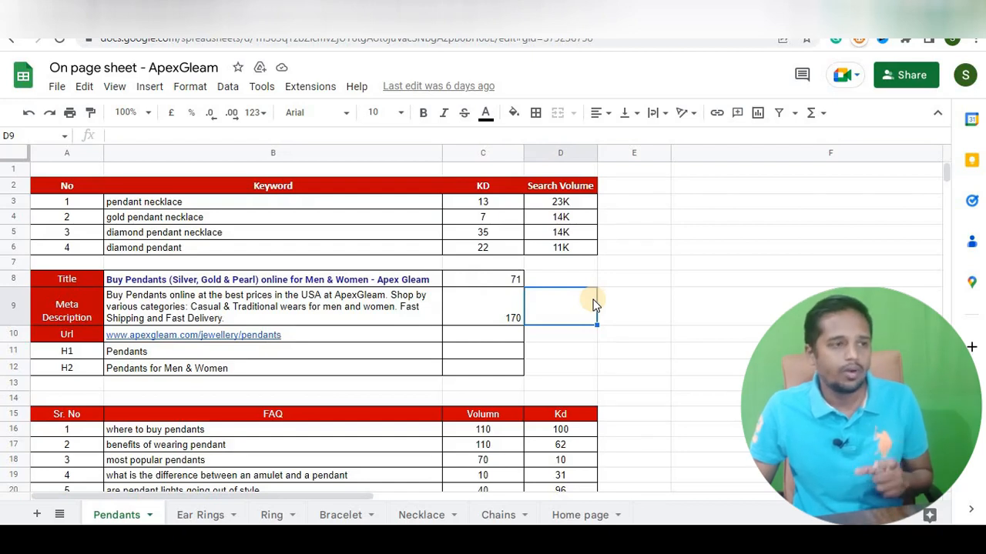
scroll(286, 286, down, 2)
scroll(268, 288, up, 1)
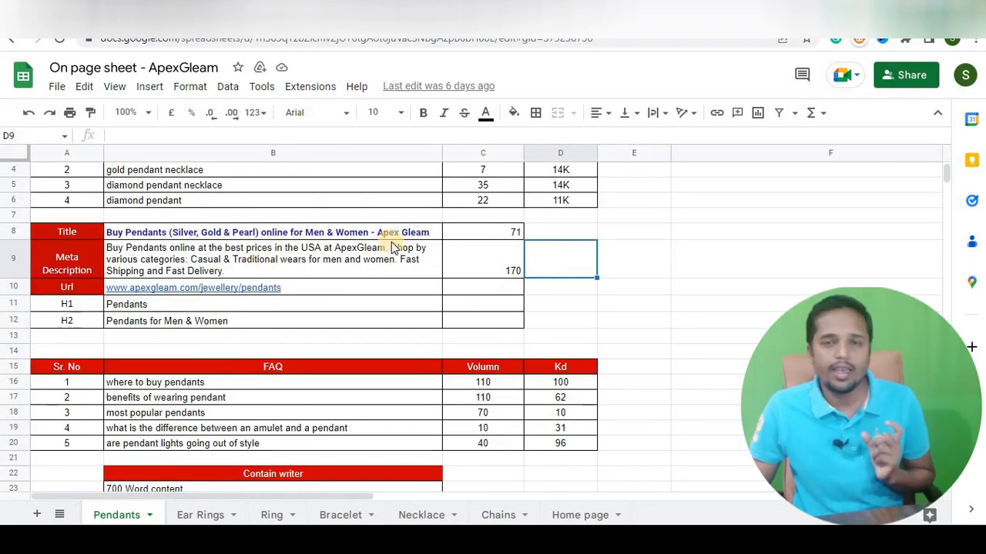
click(355, 232)
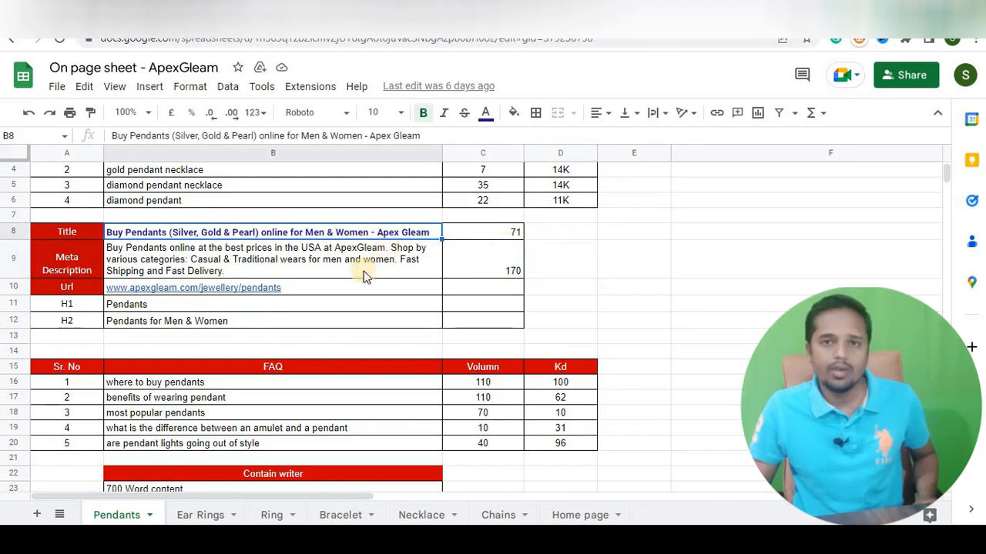
click(341, 276)
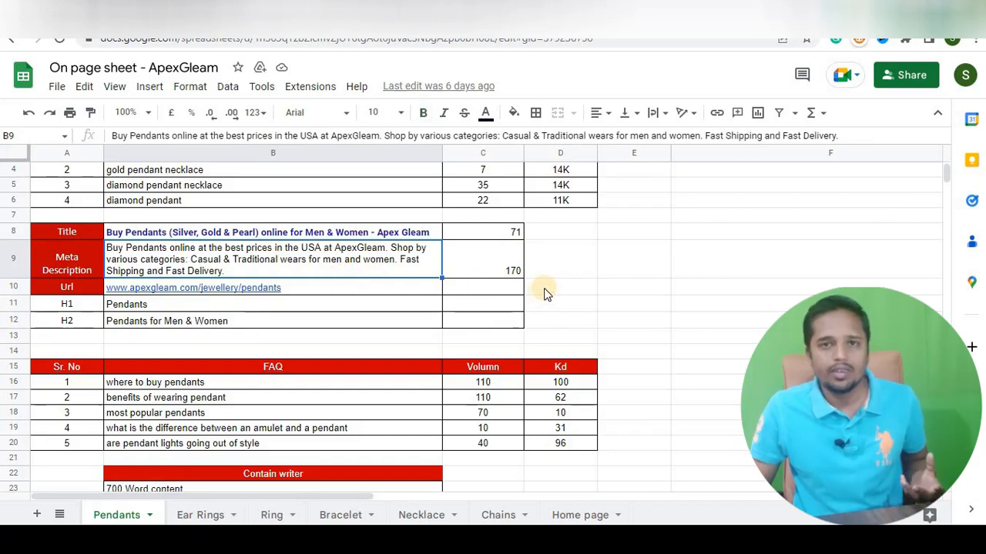
click(376, 292)
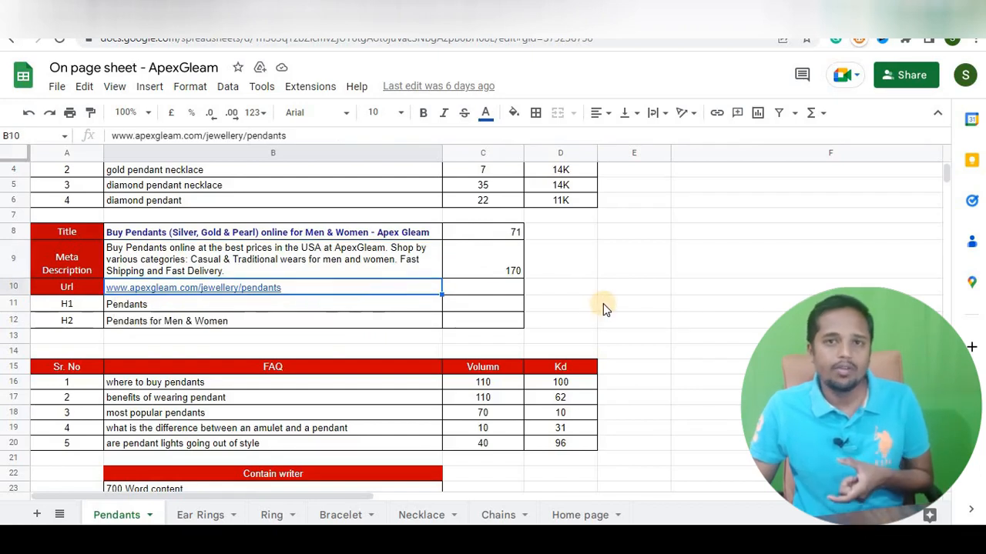
click(333, 304)
click(331, 323)
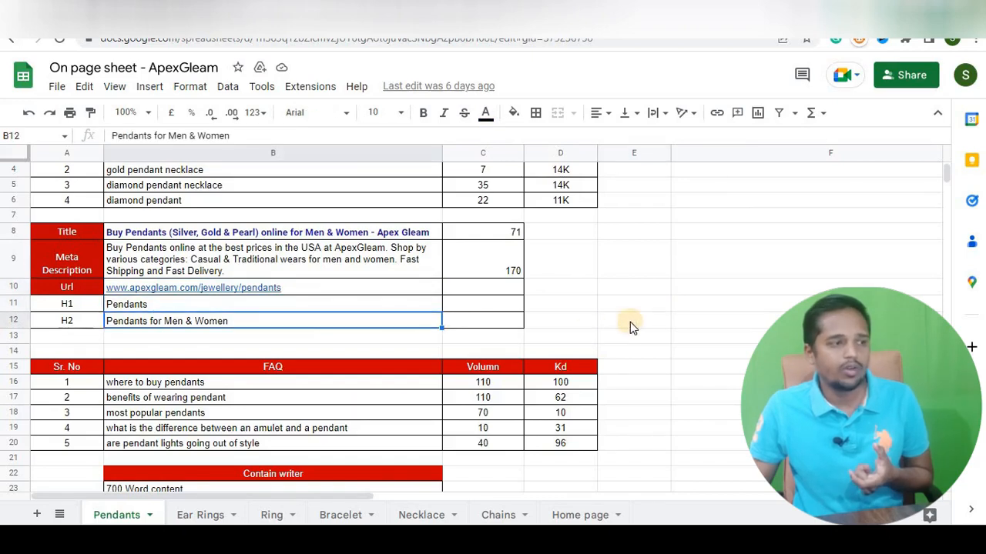
scroll(632, 322, up, 1)
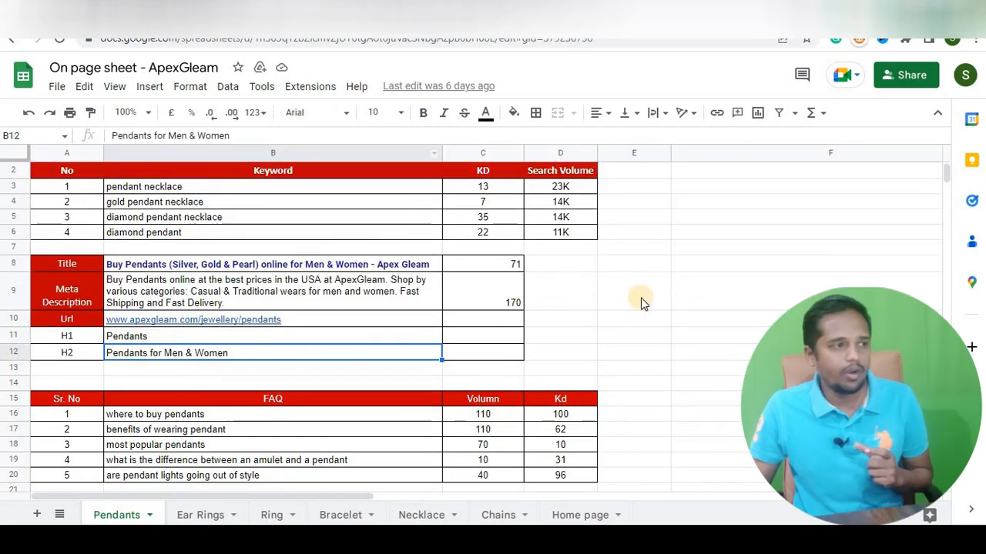
click(660, 300)
Step: Review the FAQ table and the content writer's word-count requirement in the Pendants sheet
scroll(468, 300, down, 2)
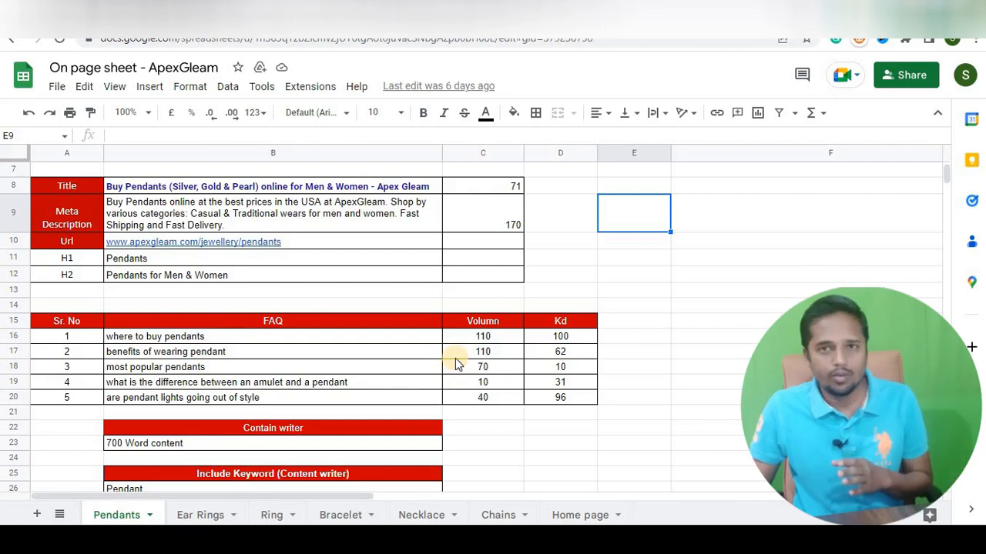
scroll(431, 362, down, 3)
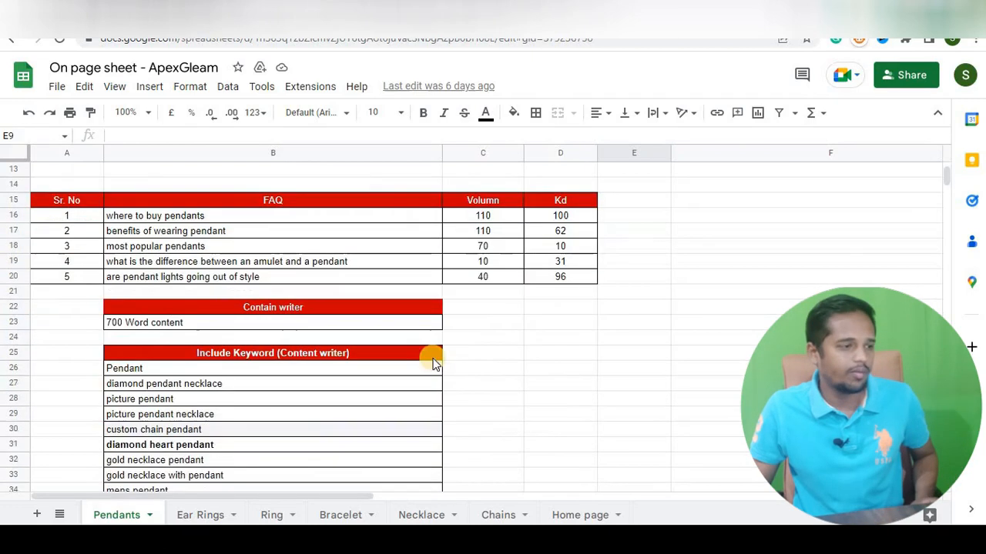
click(531, 368)
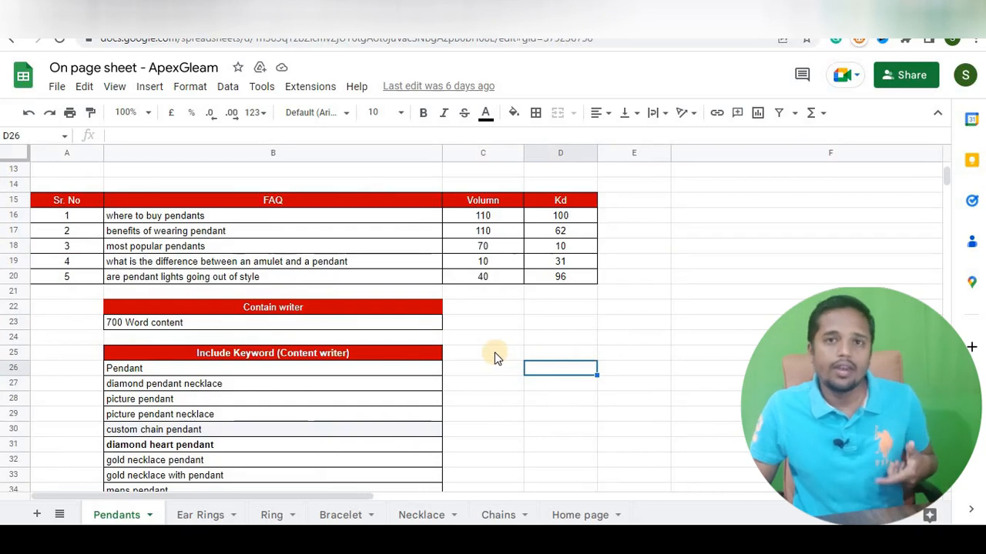
scroll(495, 353, up, 3)
scroll(494, 352, up, 3)
scroll(494, 351, down, 5)
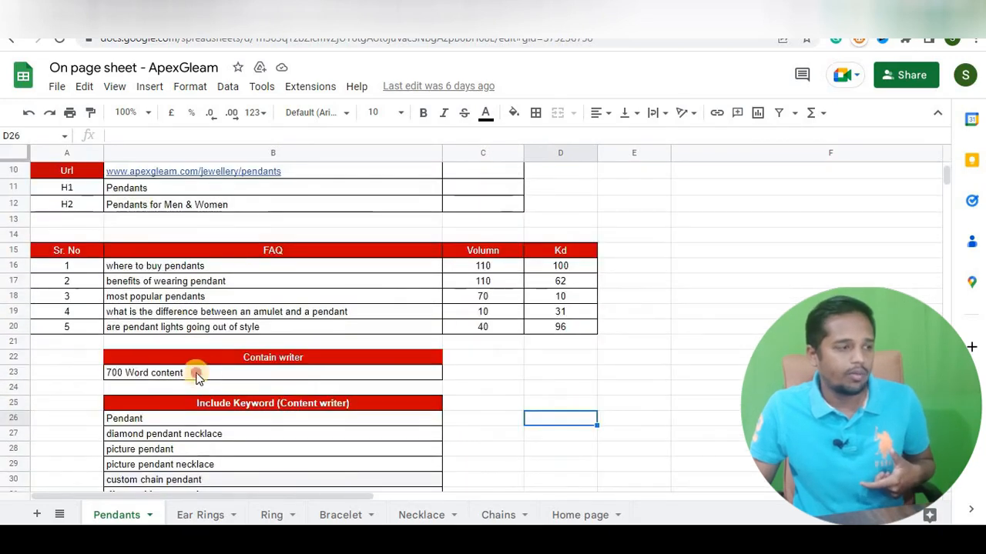
click(310, 376)
scroll(365, 375, down, 2)
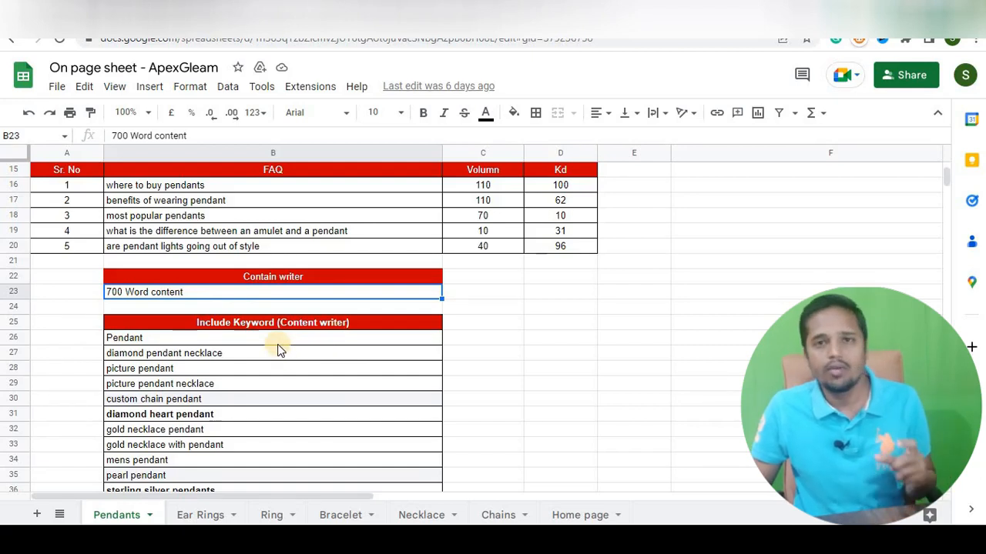
click(515, 371)
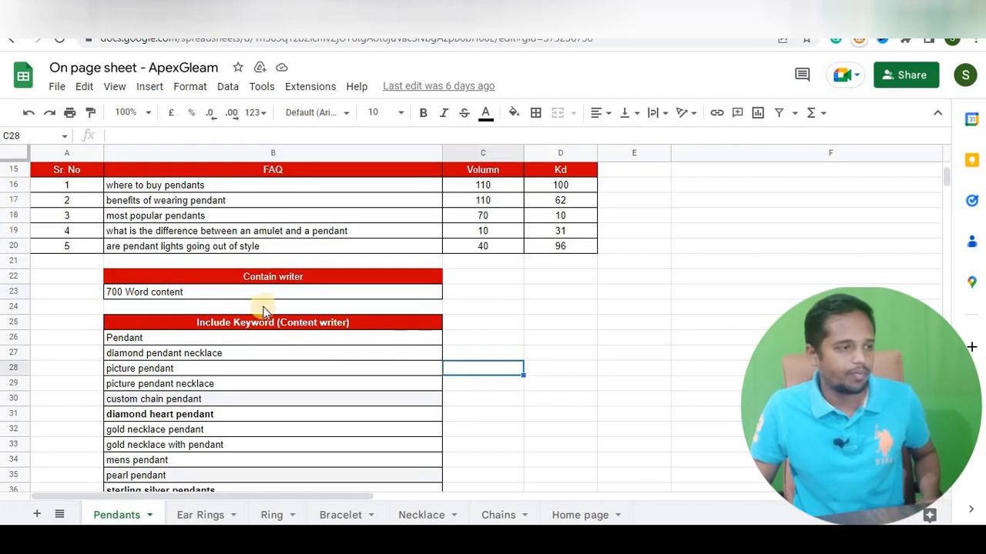
Step: Examine the content writer's include-keyword and related-search lists and the developer's breadcrumb, FAQ and sitelink schema entries
scroll(231, 301, down, 2)
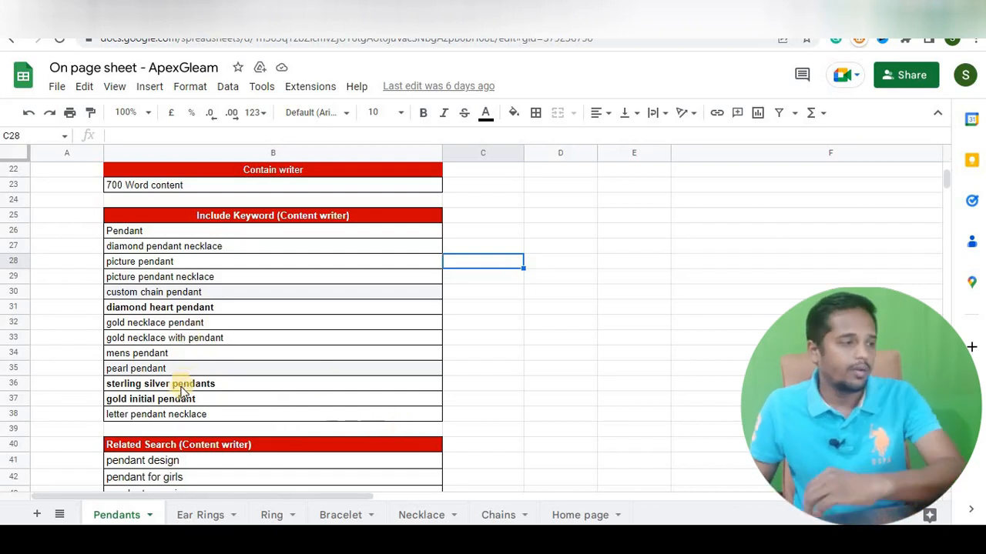
click(541, 342)
scroll(185, 462, down, 2)
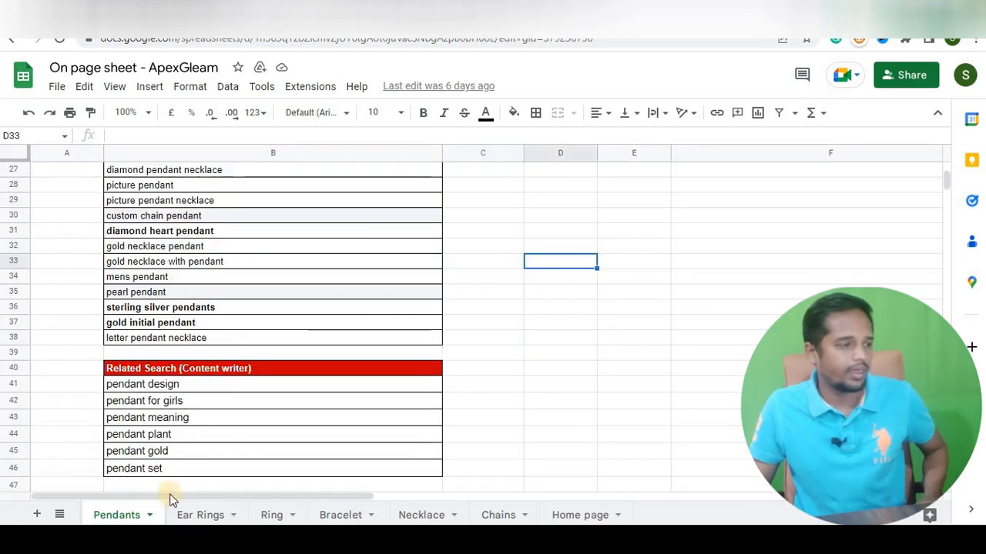
scroll(205, 401, down, 2)
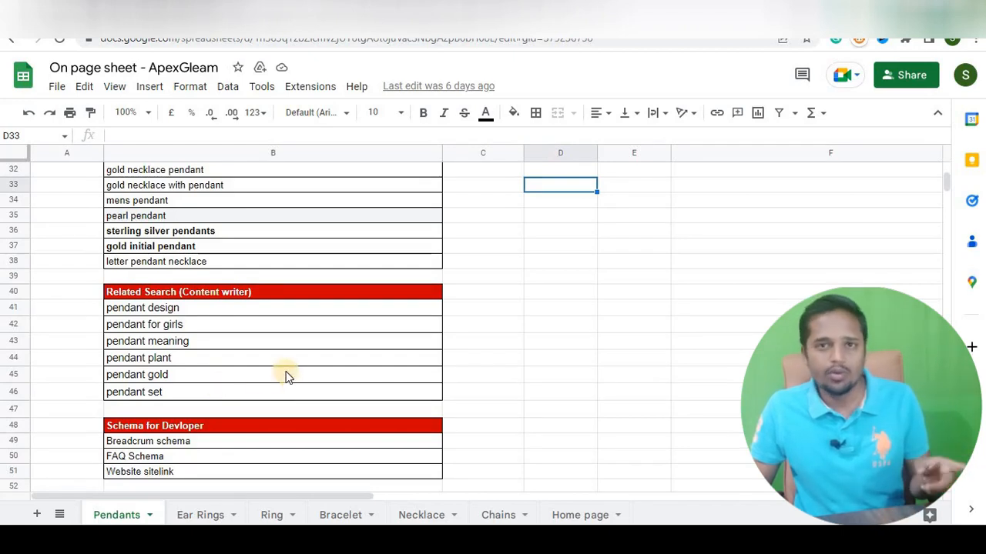
scroll(277, 376, down, 2)
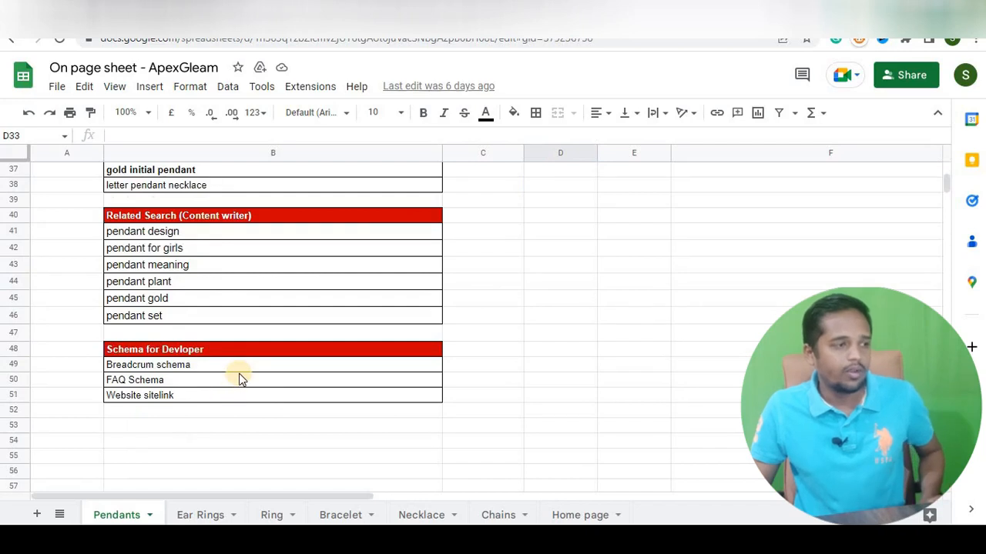
click(221, 368)
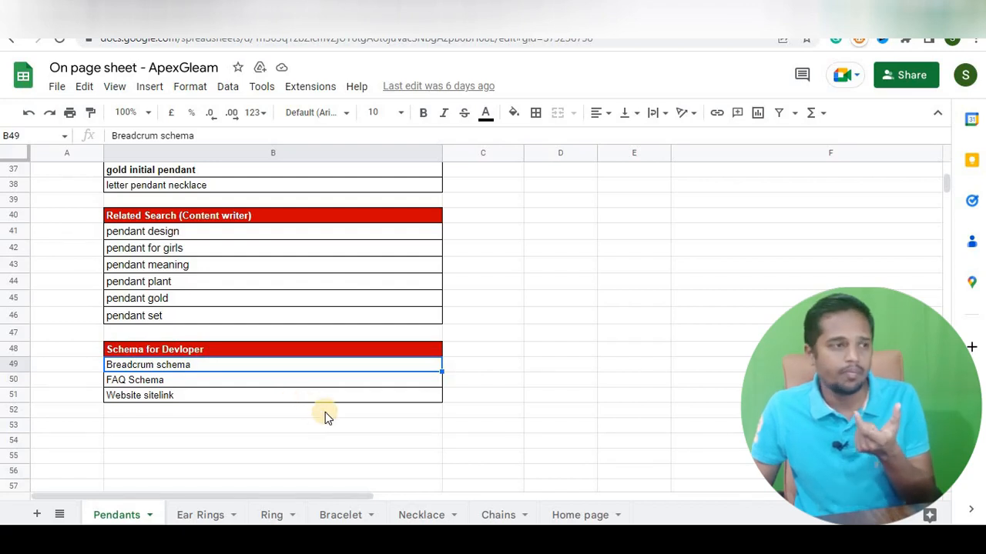
click(292, 436)
click(245, 367)
click(239, 384)
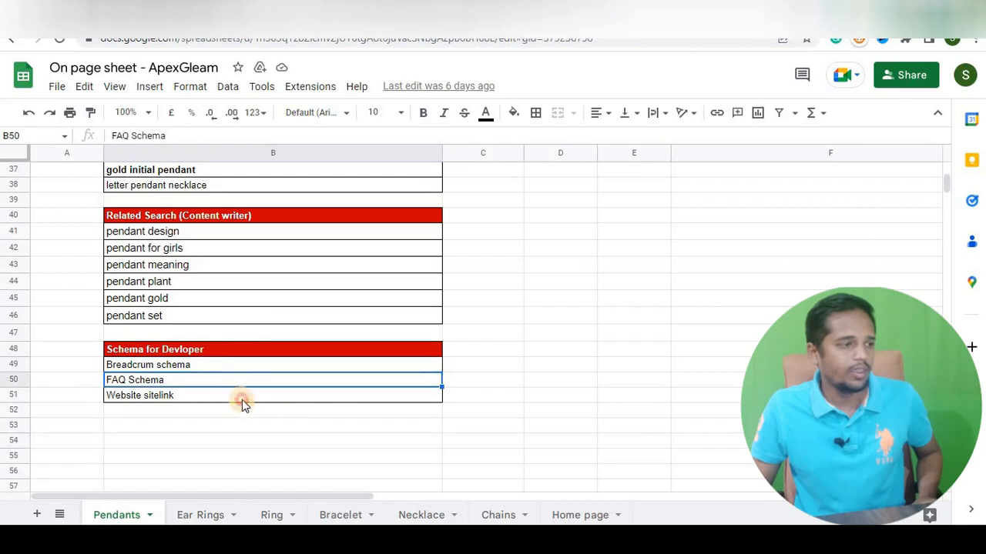
click(242, 399)
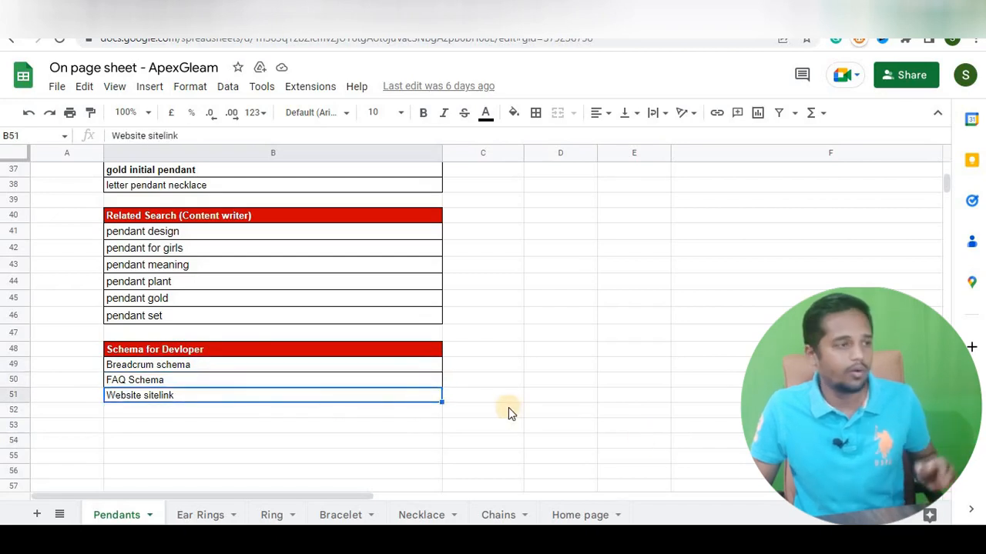
scroll(528, 399, up, 12)
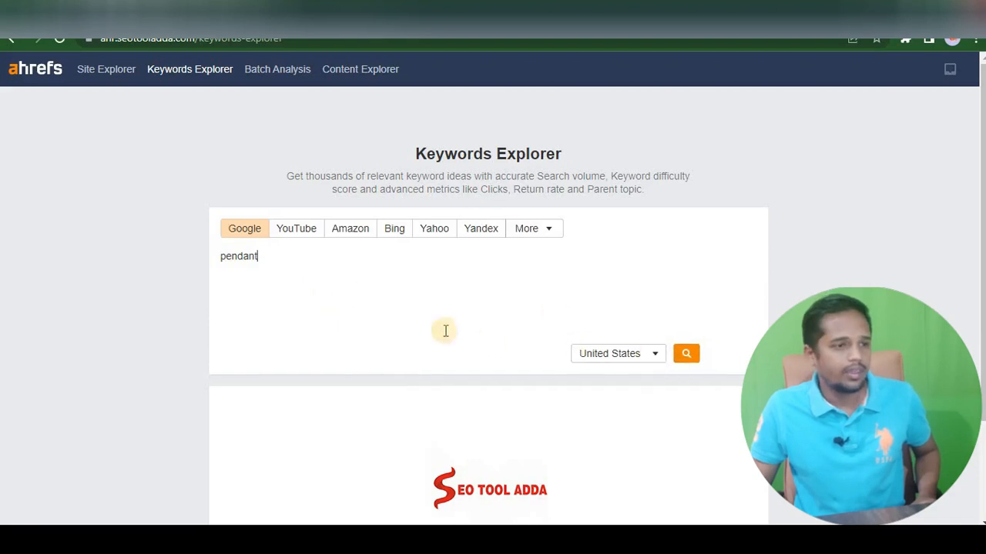
Step: Switch to Ahrefs, run the "pendant" search for the United States and examine its keyword difficulty, volume trend and keyword ideas
click(687, 353)
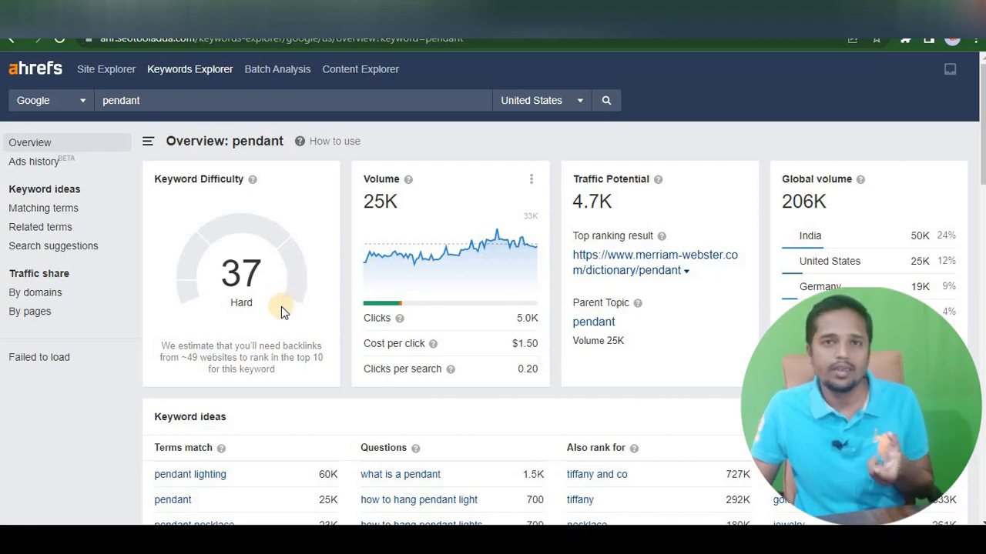
drag(180, 358, 288, 358)
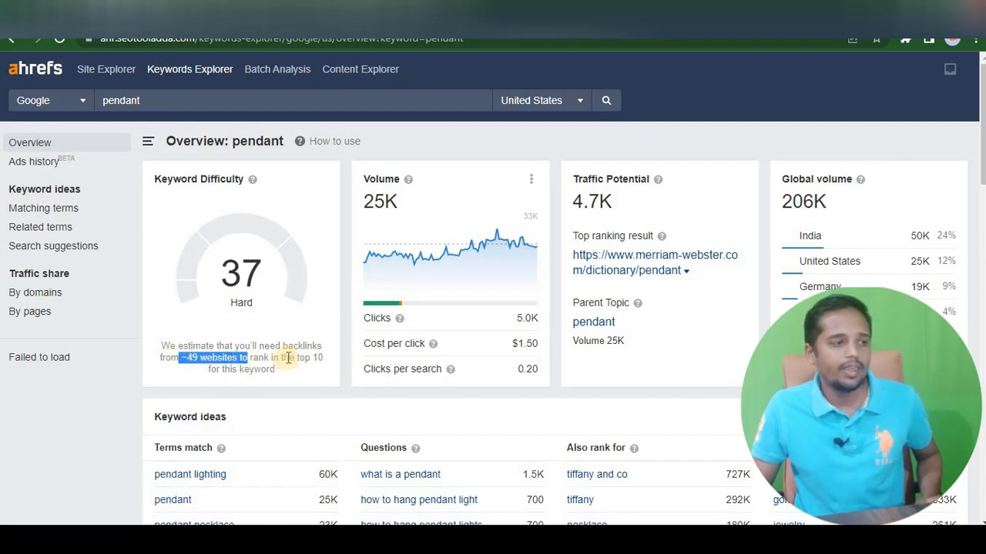
click(300, 358)
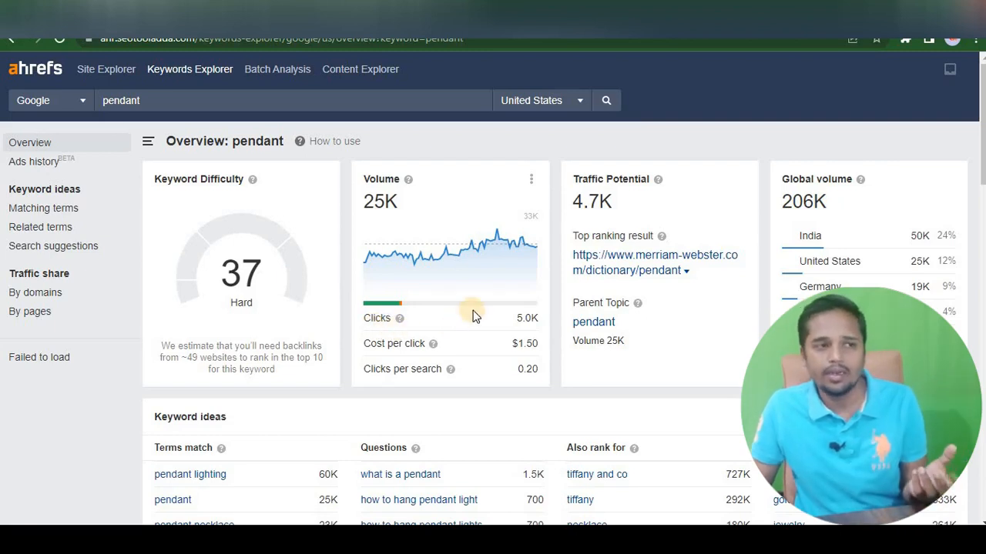
scroll(474, 315, down, 2)
scroll(441, 246, up, 2)
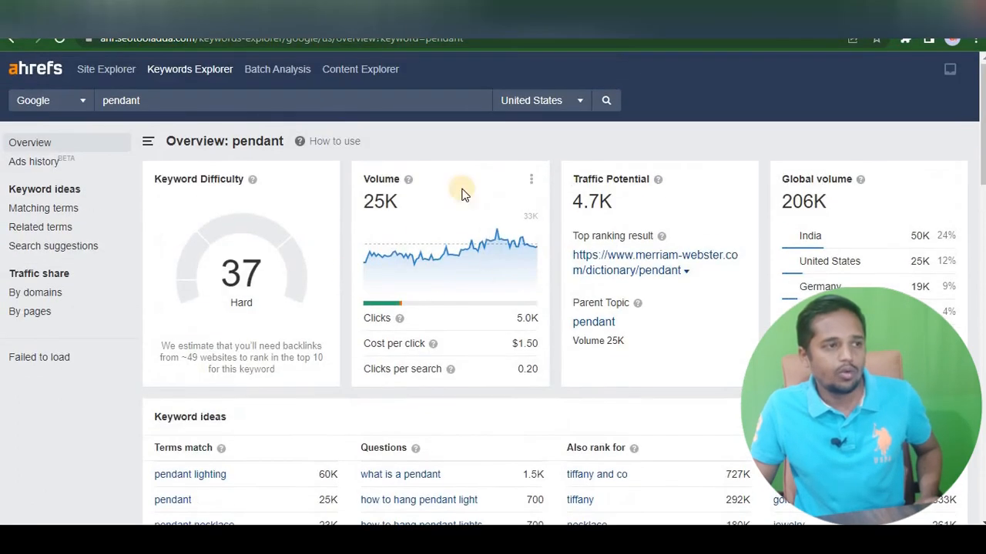
mouse_move(440, 262)
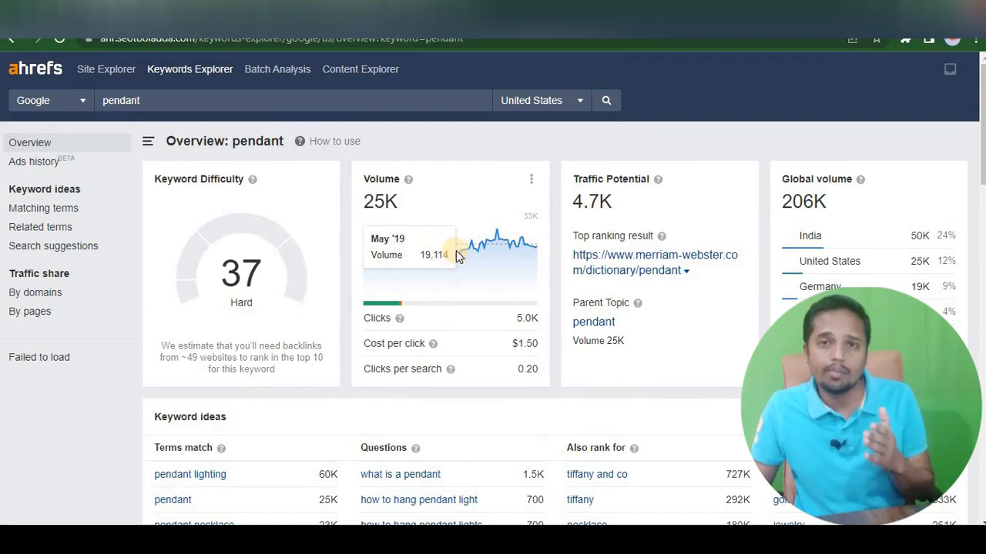
scroll(456, 250, down, 2)
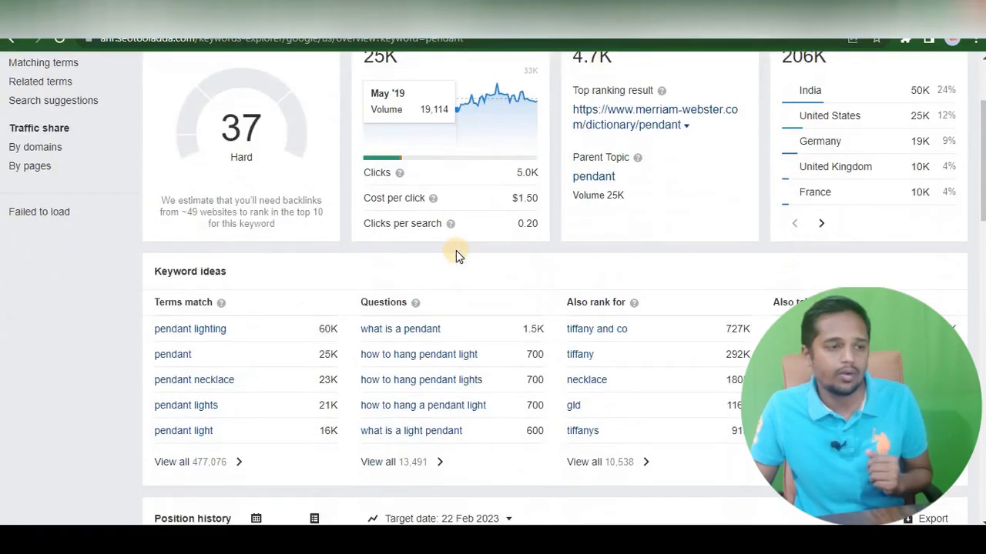
Step: Examine the "pendant" overview's difficulty, volume and traffic metrics, its keyword ideas and the position history chart
scroll(456, 250, up, 1)
scroll(456, 251, up, 1)
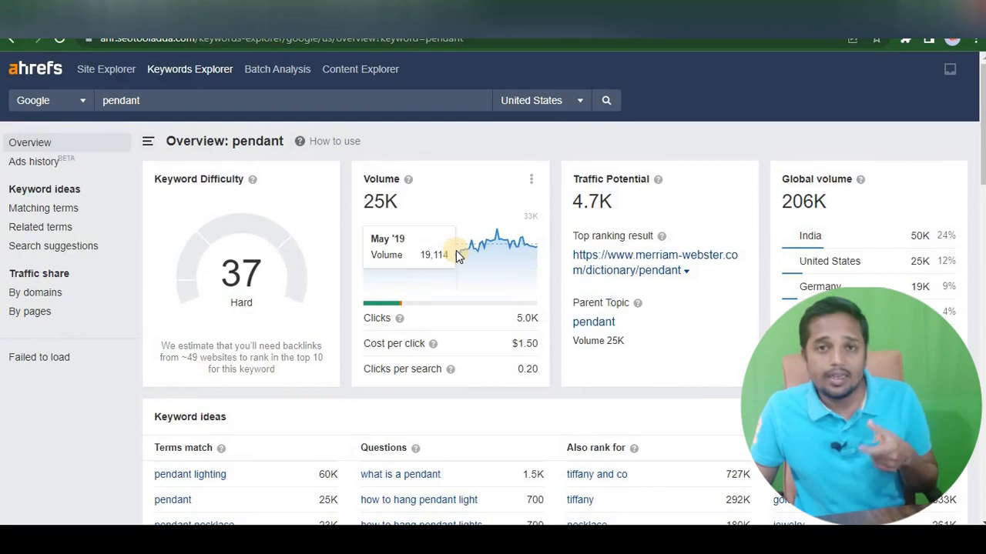
scroll(456, 251, down, 2)
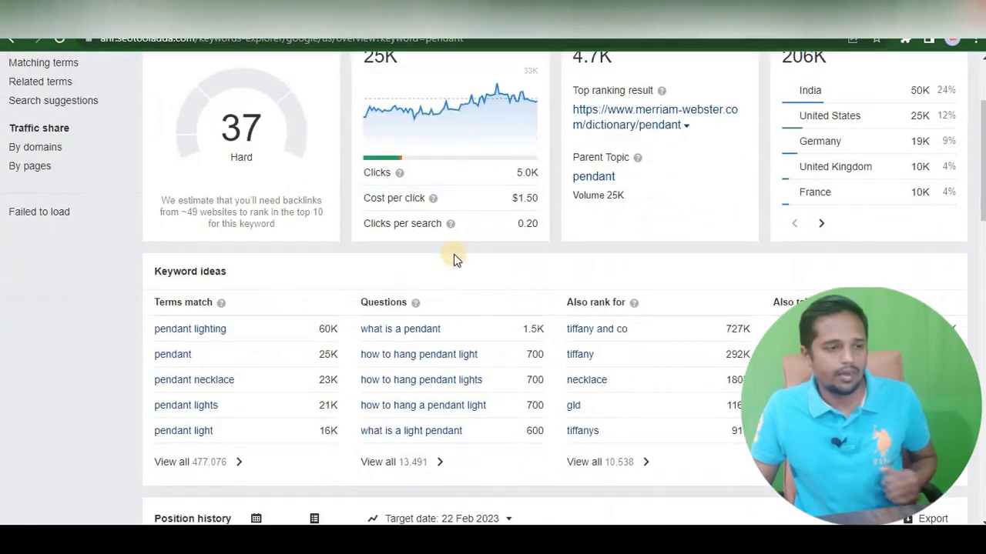
scroll(449, 256, down, 1)
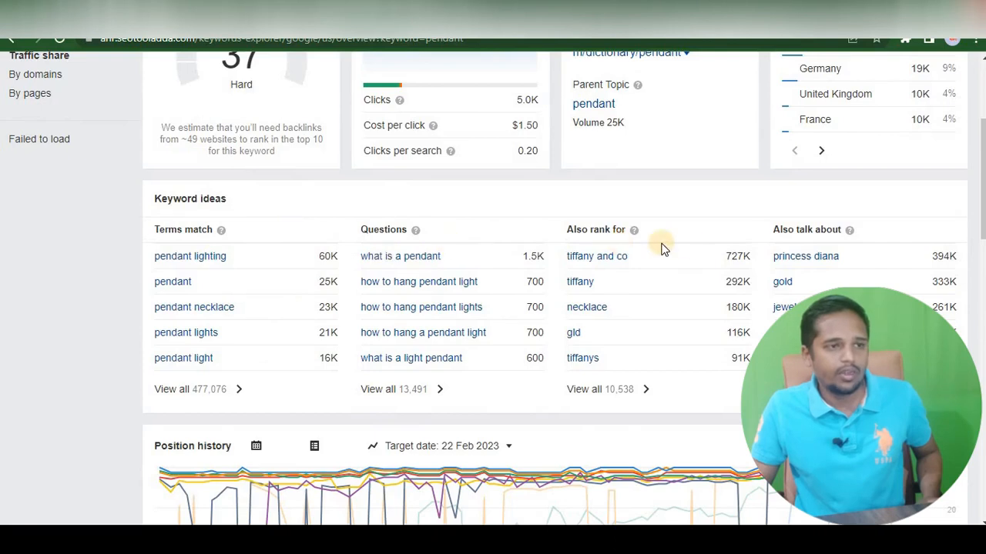
scroll(651, 251, down, 3)
scroll(521, 224, up, 2)
scroll(524, 222, down, 1)
scroll(463, 216, up, 6)
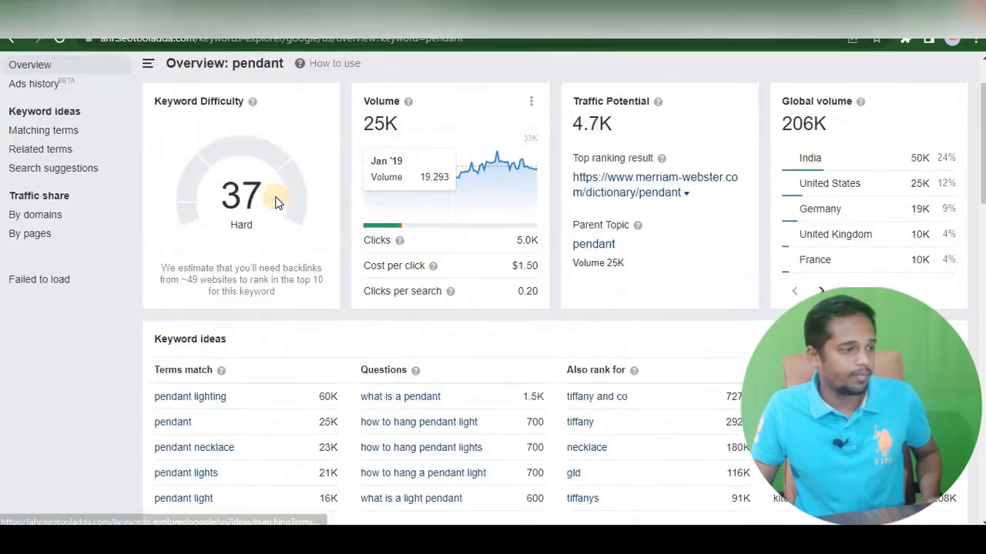
Step: Open the matching terms for "pendant" and examine the keyword difficulty and volume of the listed keywords
click(49, 211)
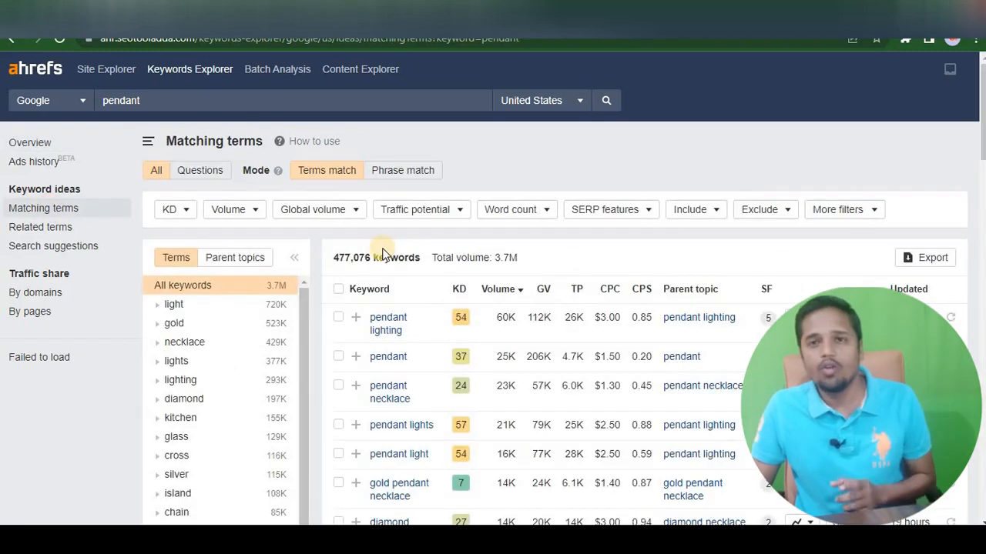
scroll(443, 300, down, 2)
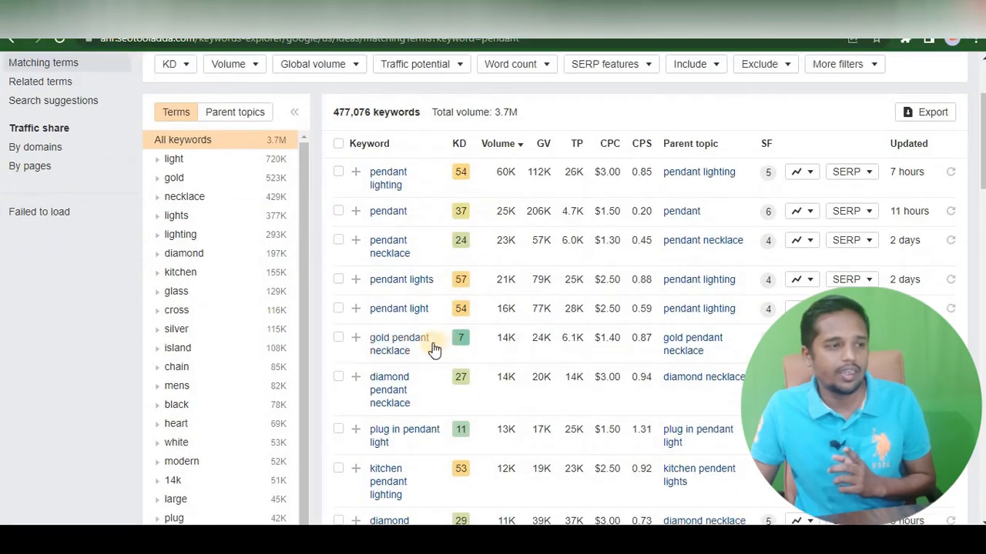
scroll(439, 350, down, 1)
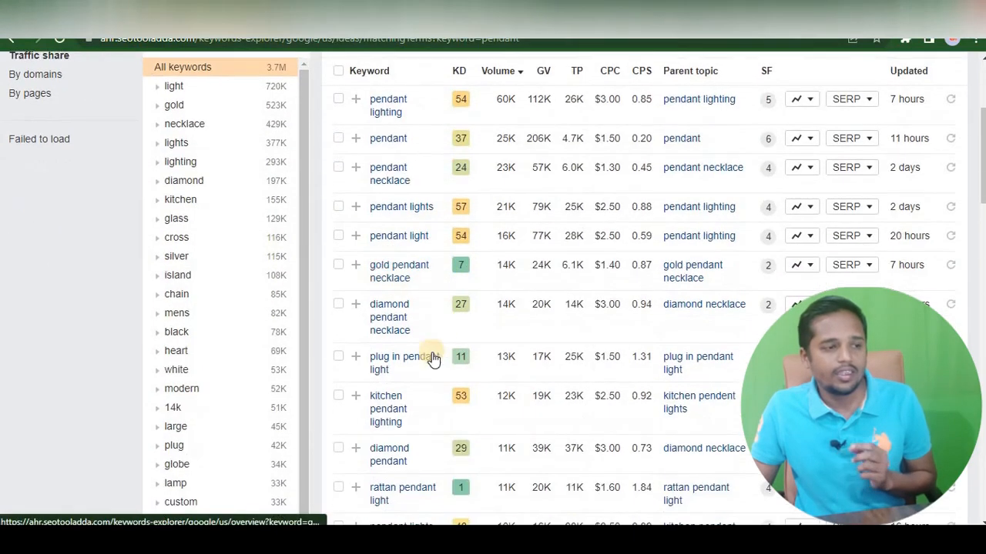
scroll(441, 363, up, 3)
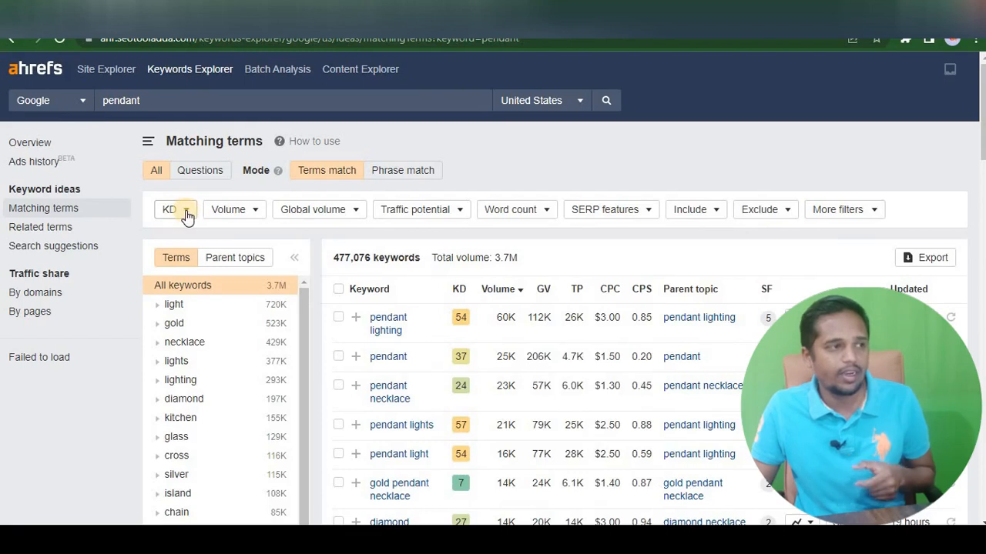
scroll(417, 238, down, 3)
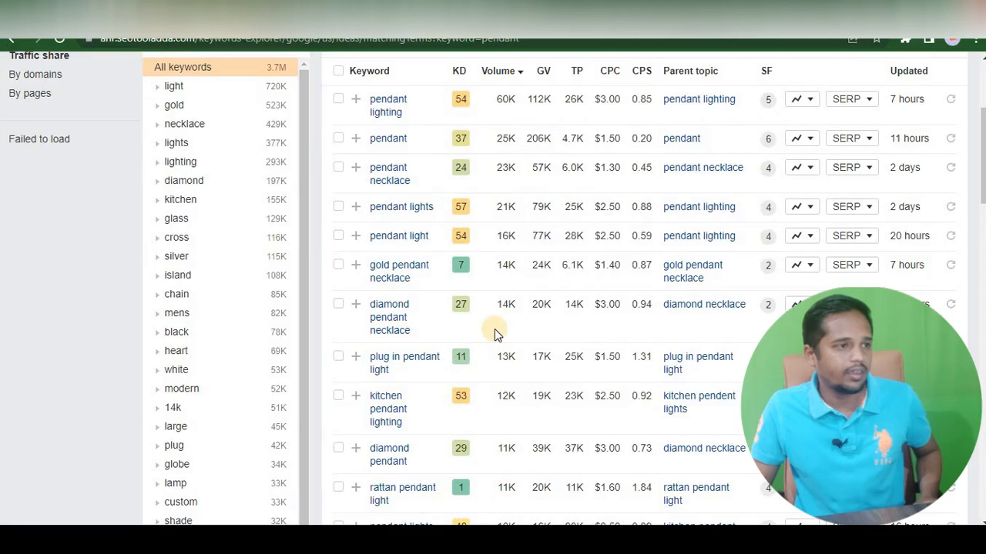
click(498, 318)
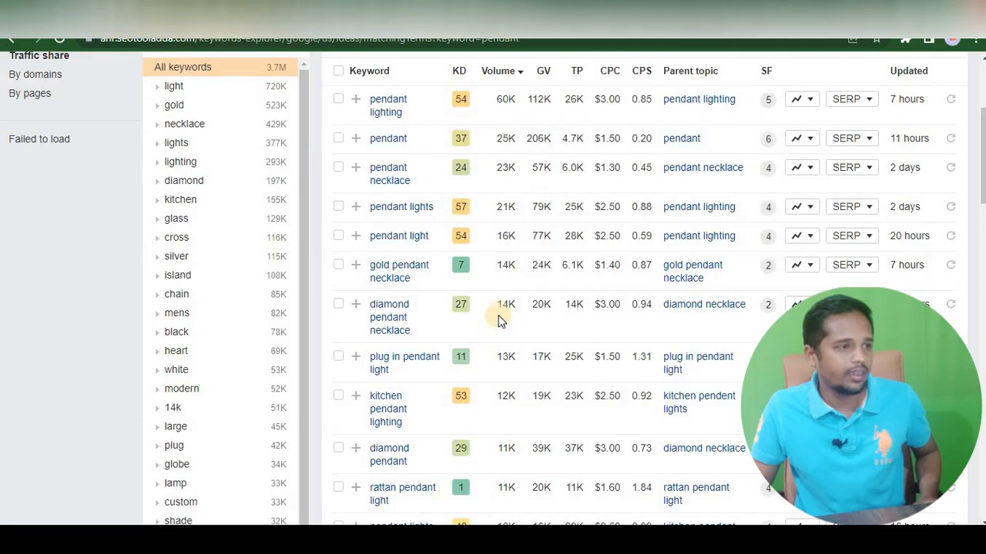
scroll(502, 317, down, 1)
scroll(502, 317, down, 5)
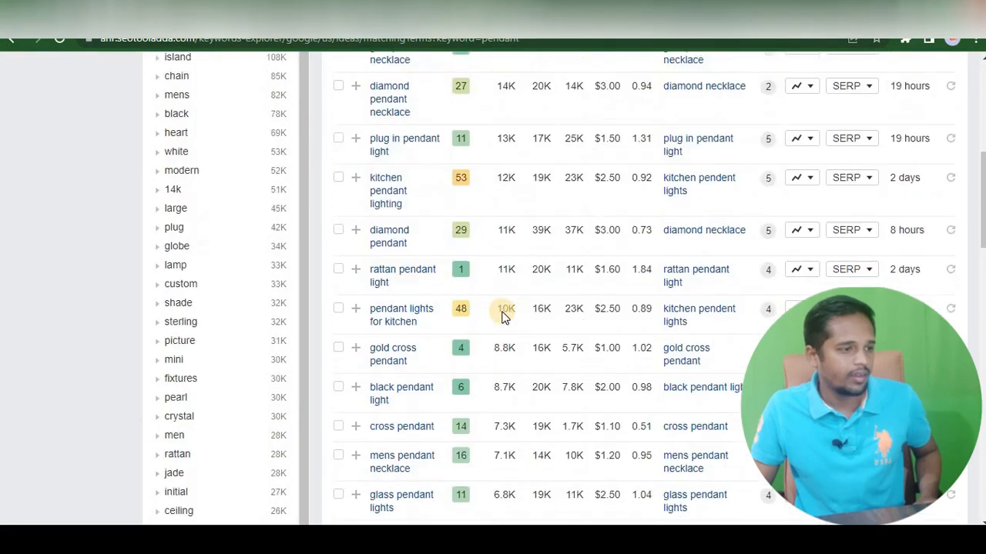
scroll(503, 311, down, 2)
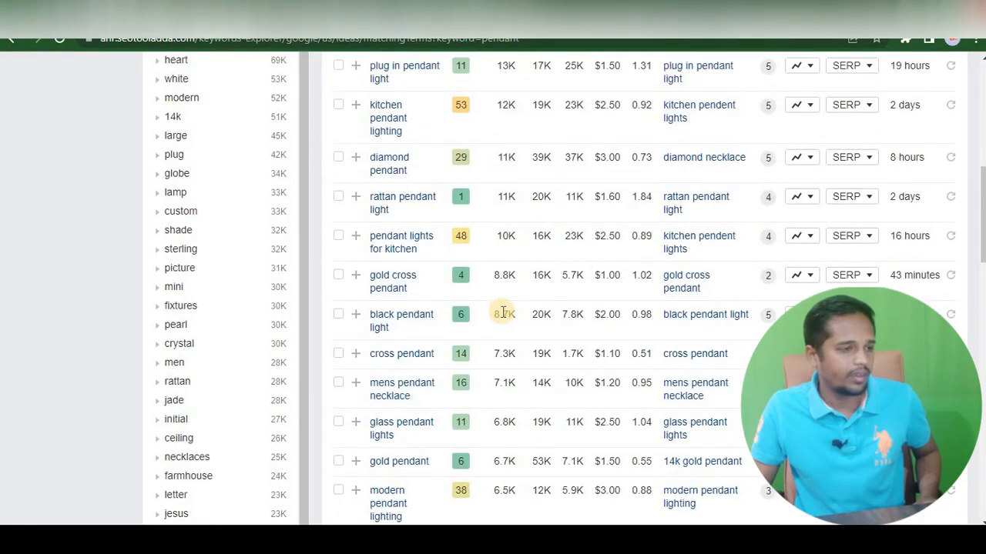
scroll(503, 311, down, 2)
scroll(464, 360, up, 4)
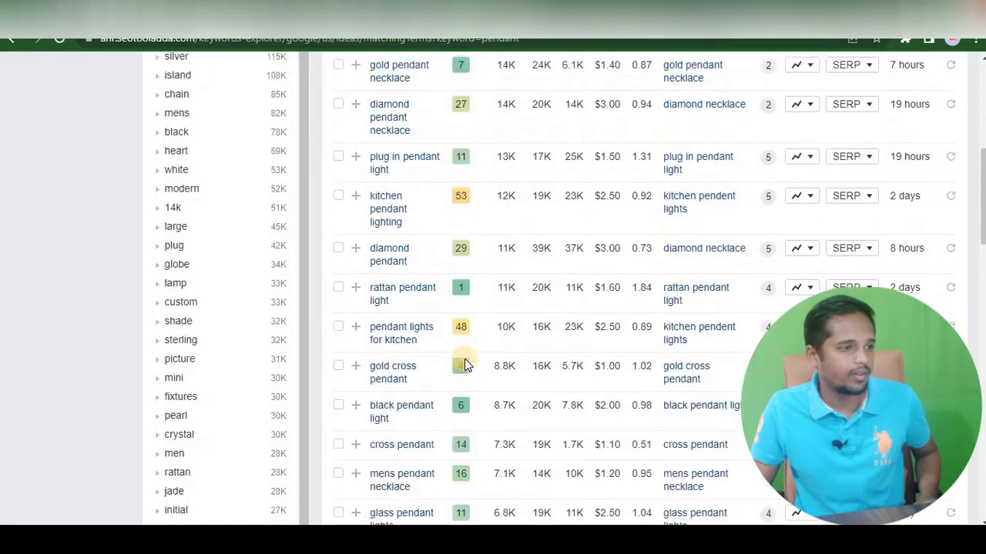
scroll(464, 360, up, 9)
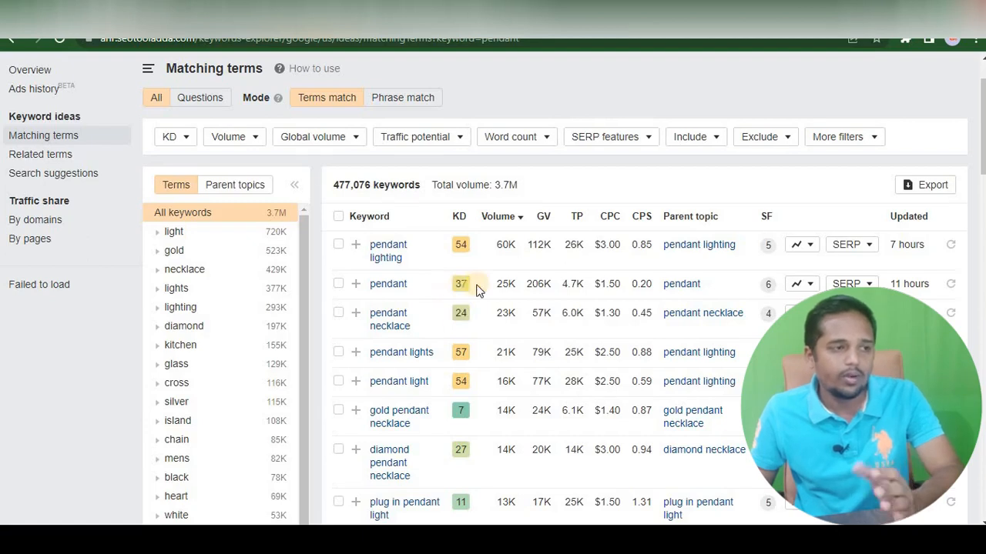
Step: Compare the volume of "pendant" with the difficulty of "pendant necklace", and examine the position history of "pendant necklace"
double_click(510, 281)
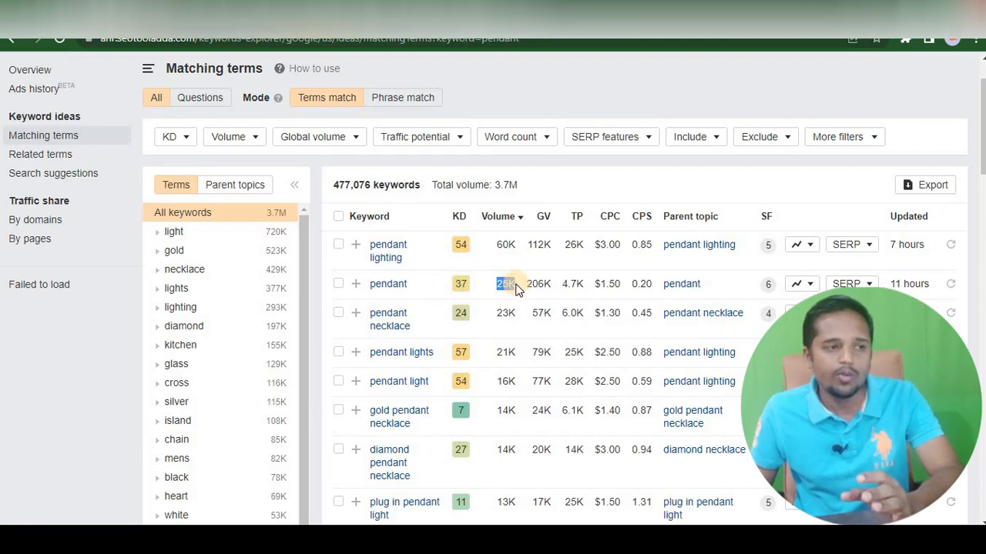
click(461, 314)
double_click(460, 313)
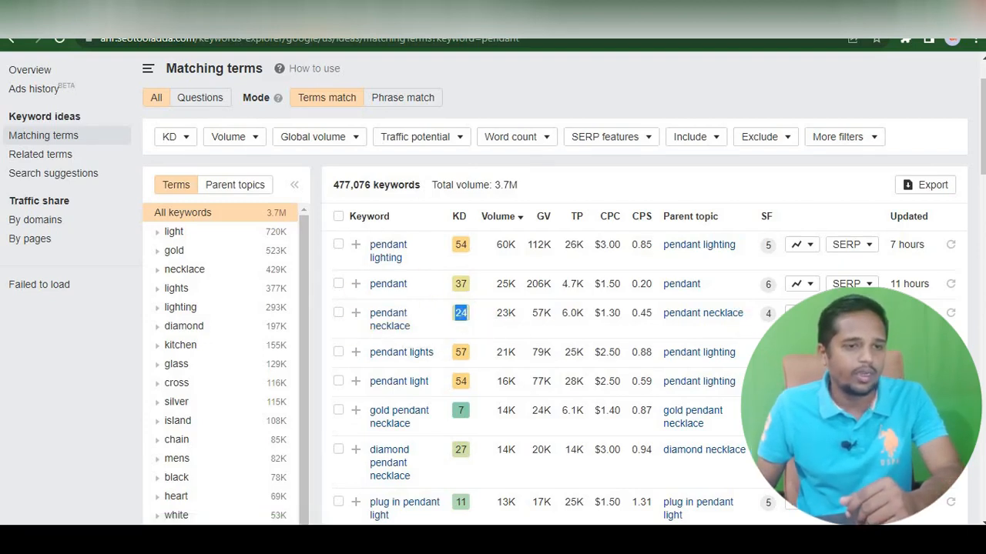
click(851, 313)
scroll(615, 384, down, 2)
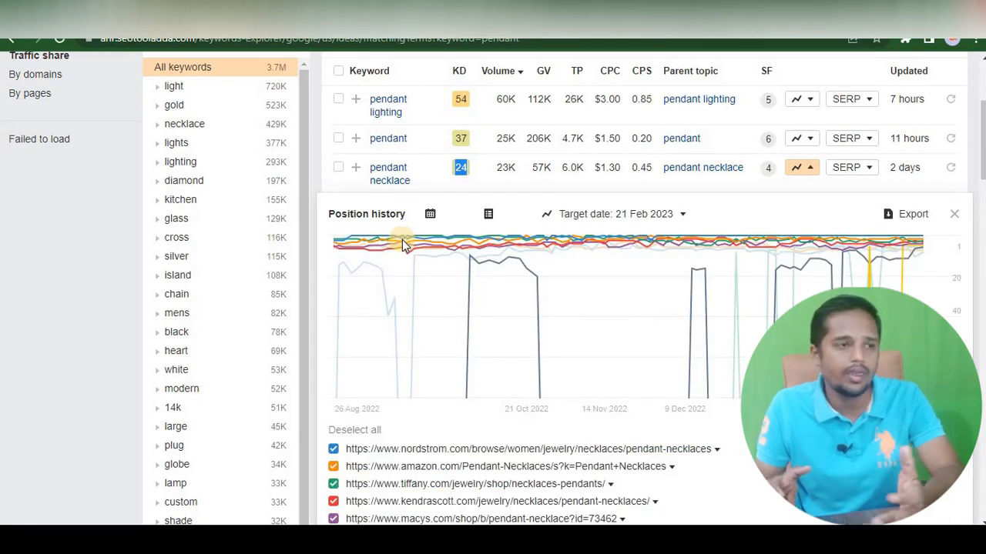
mouse_move(389, 393)
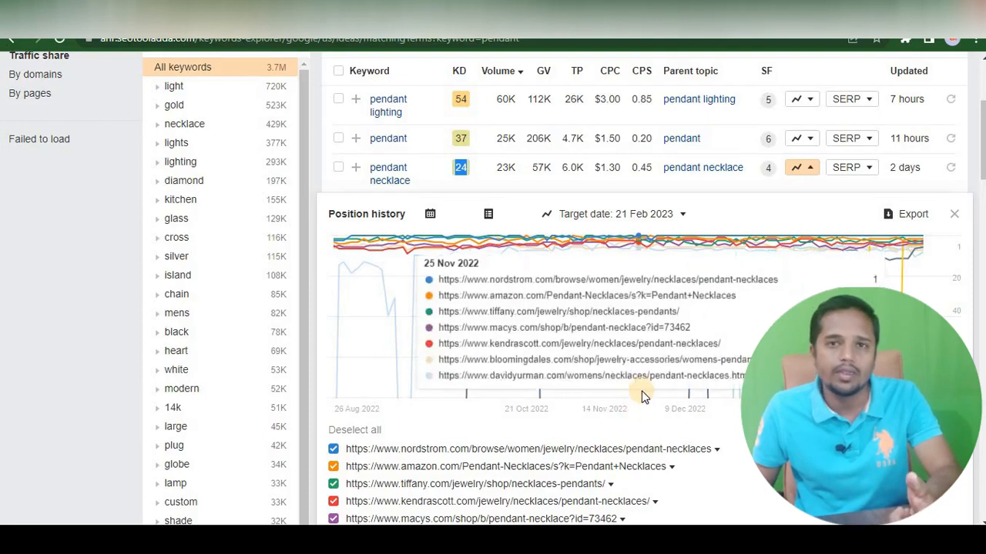
scroll(639, 394, up, 1)
scroll(436, 324, up, 1)
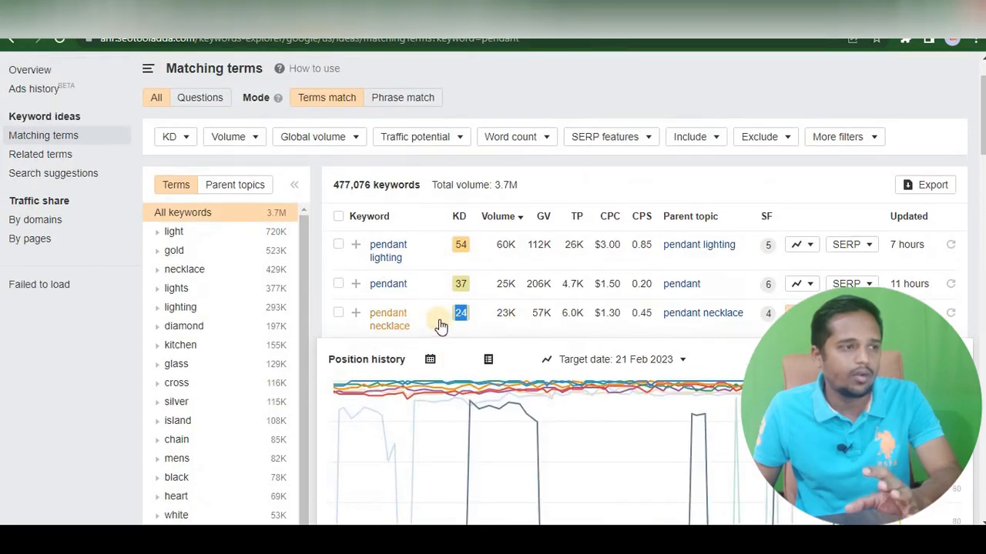
Step: Open the keyword overview for "pendant necklace" and examine its metrics and keyword ideas
click(401, 317)
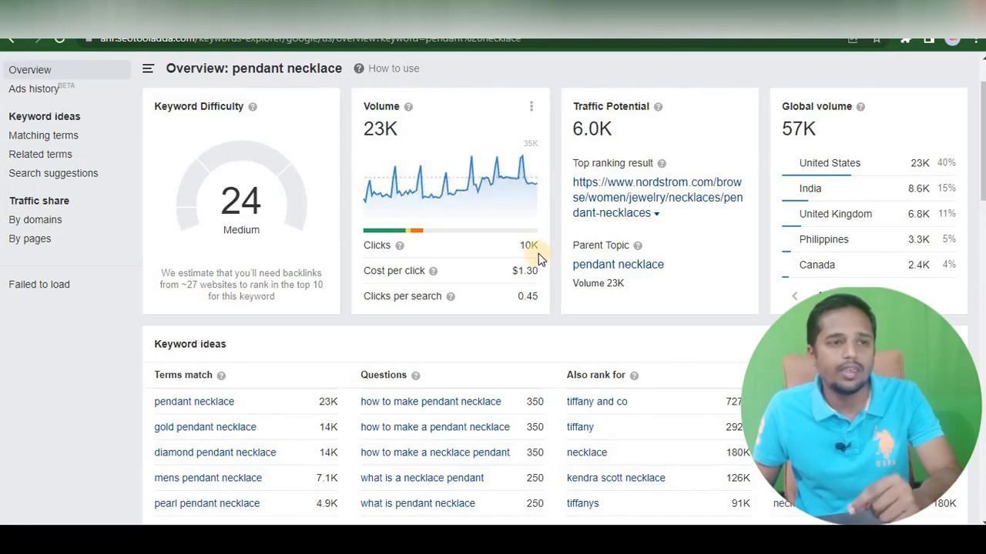
scroll(531, 254, down, 2)
scroll(519, 187, up, 2)
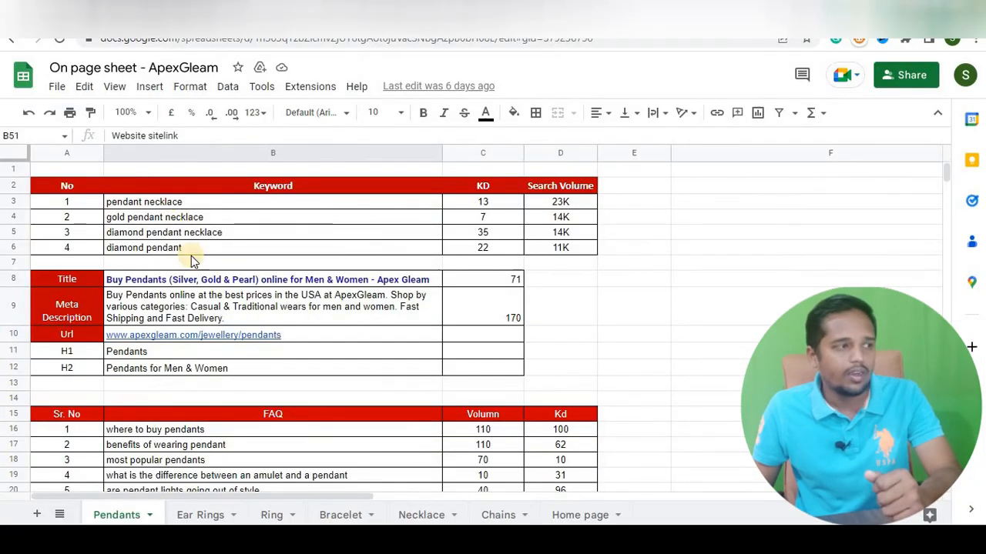
Step: In the ApexGleam Pendants sheet, review the "pendant necklace" keyword entry and the title and meta description rows
click(123, 204)
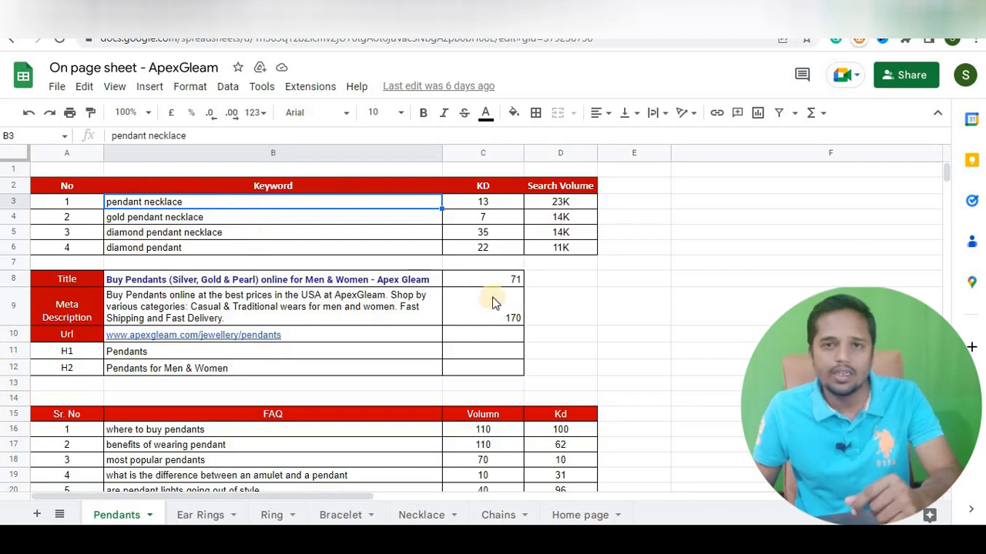
click(631, 332)
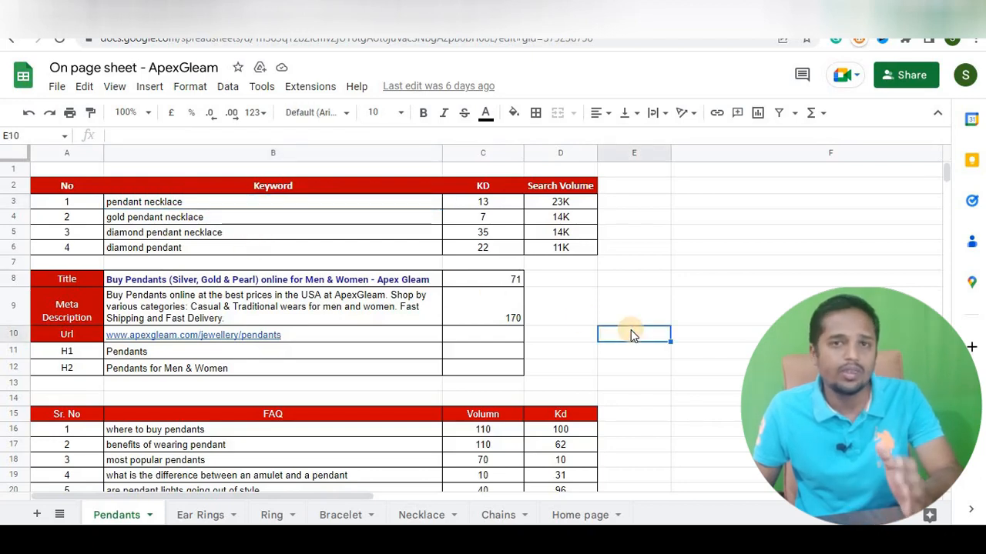
click(577, 316)
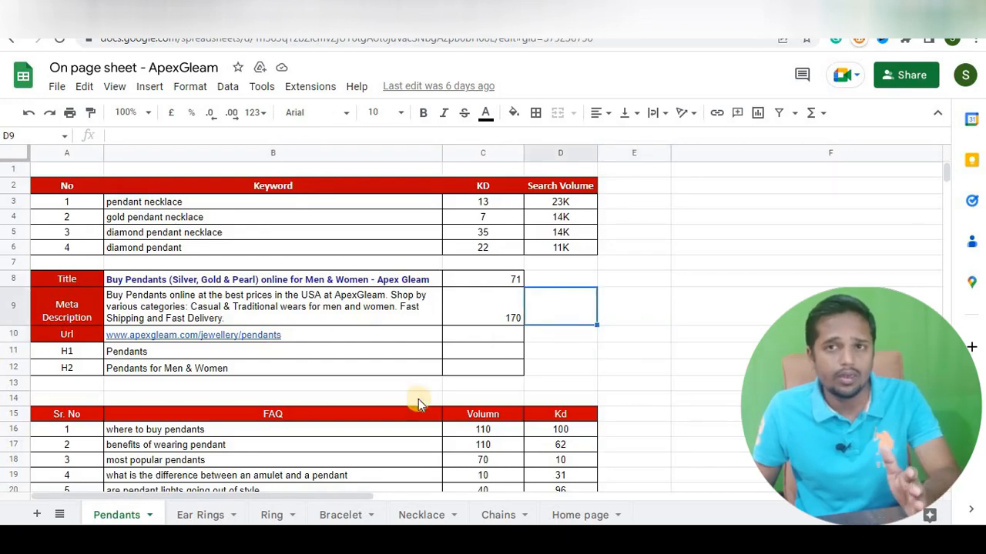
click(416, 282)
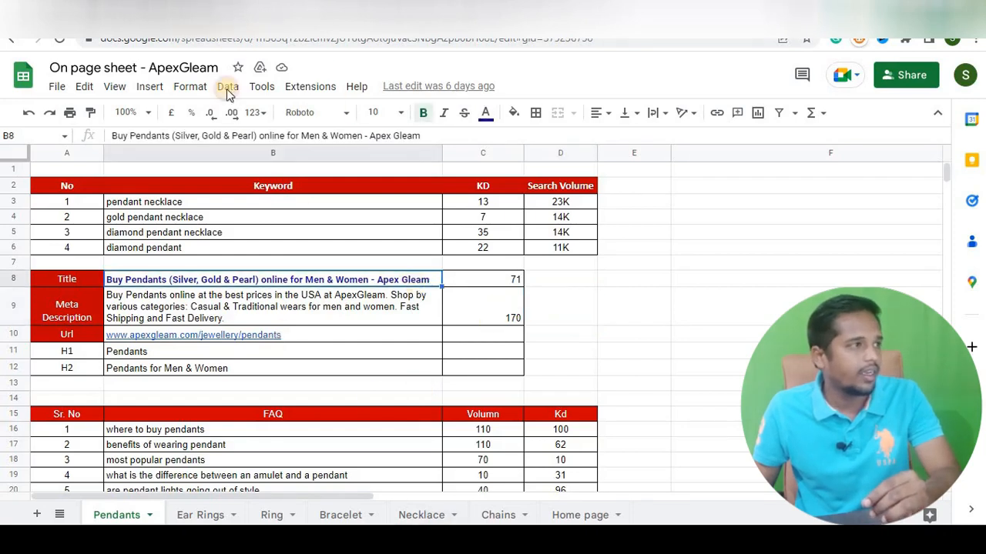
Step: Open Portent's SERP Preview Tool in a new browser tab and activate its empty title field
key(ctrl+t)
click(116, 61)
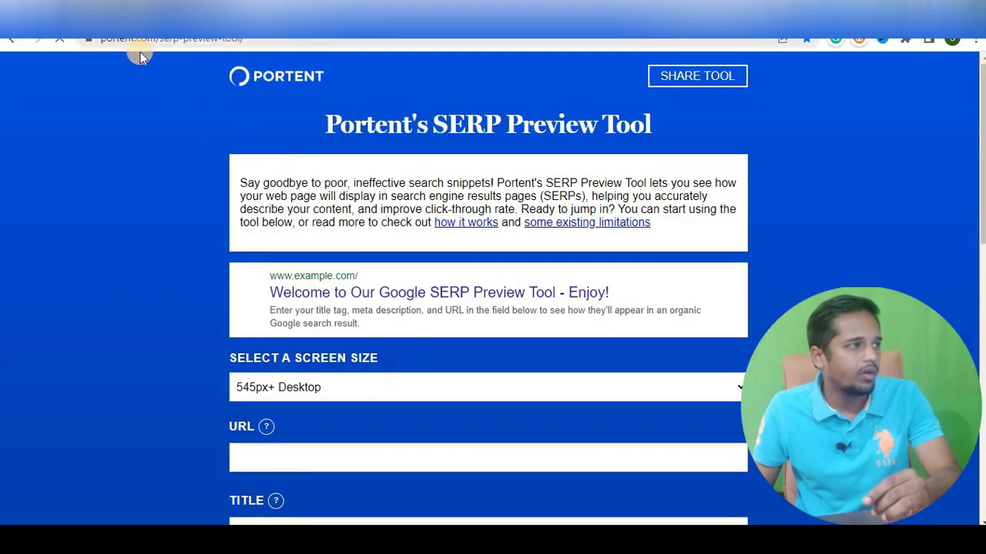
scroll(481, 318, down, 4)
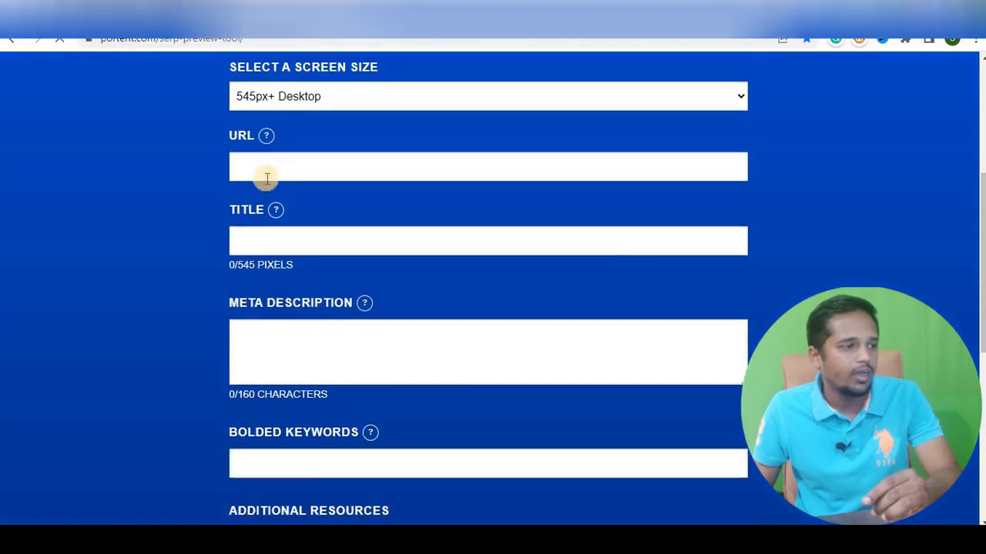
click(293, 250)
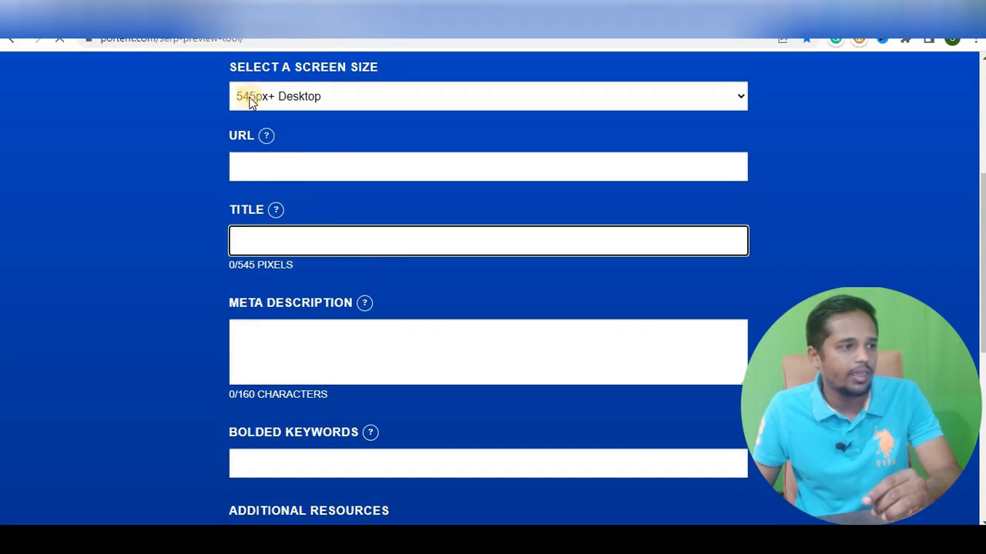
Step: Copy the page title from the Pendants sheet into the title field of Portent's SERP Preview Tool
click(116, 13)
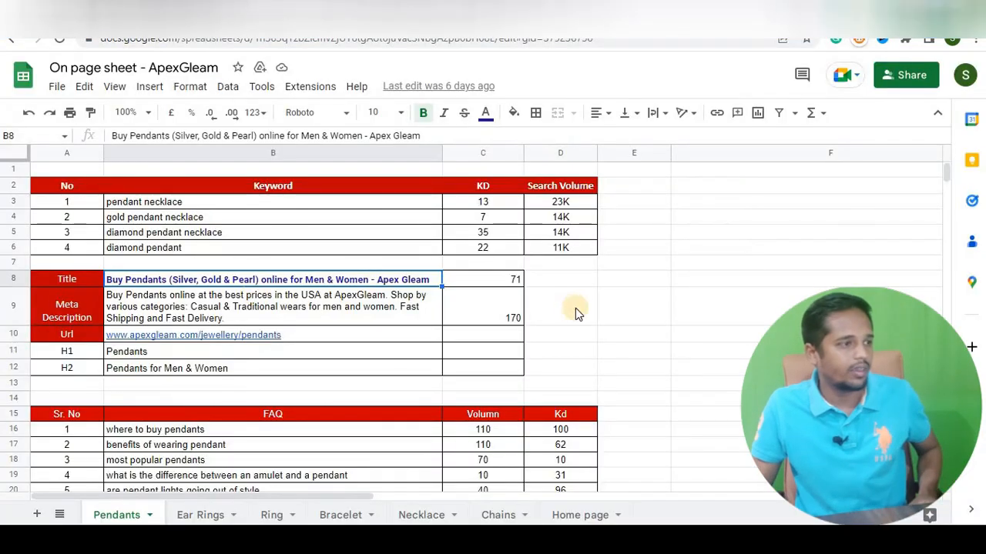
click(539, 304)
click(412, 280)
double_click(416, 280)
drag(422, 279, 106, 277)
key(ctrl+c)
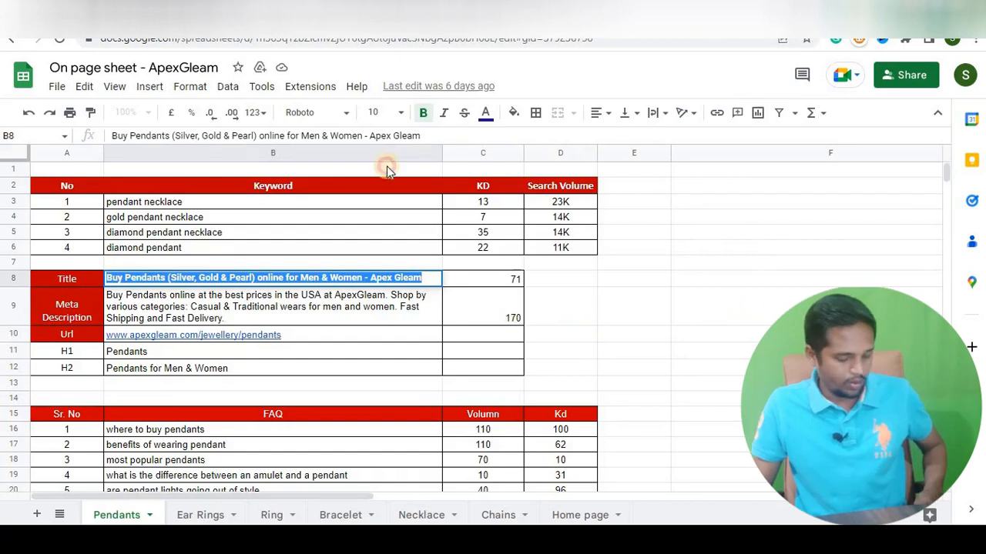
click(254, 13)
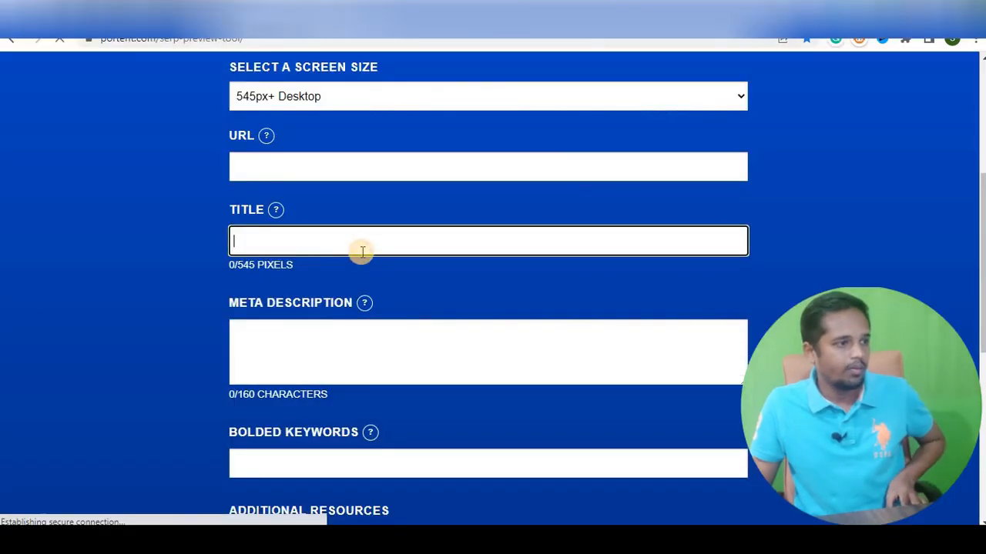
key(ctrl+v)
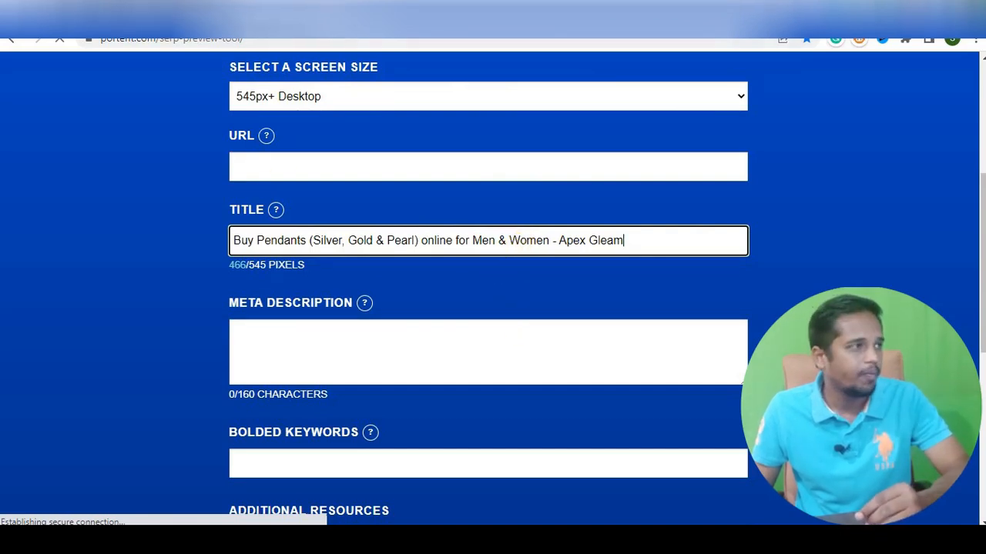
Step: Check the title's pixel length in the preview tool, and return to the Pendants sheet to review its entries
key(alt+Tab)
key(alt+Tab)
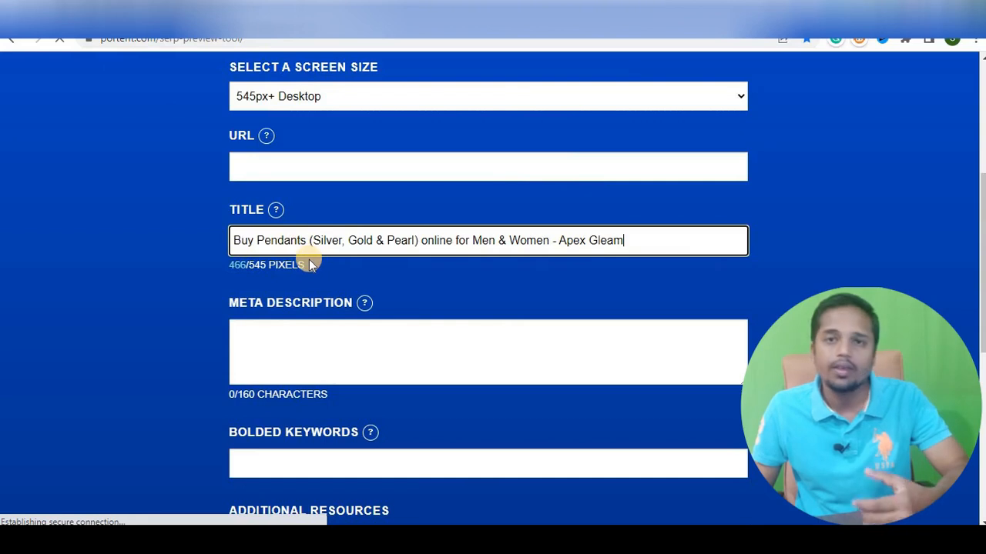
key(alt+Tab)
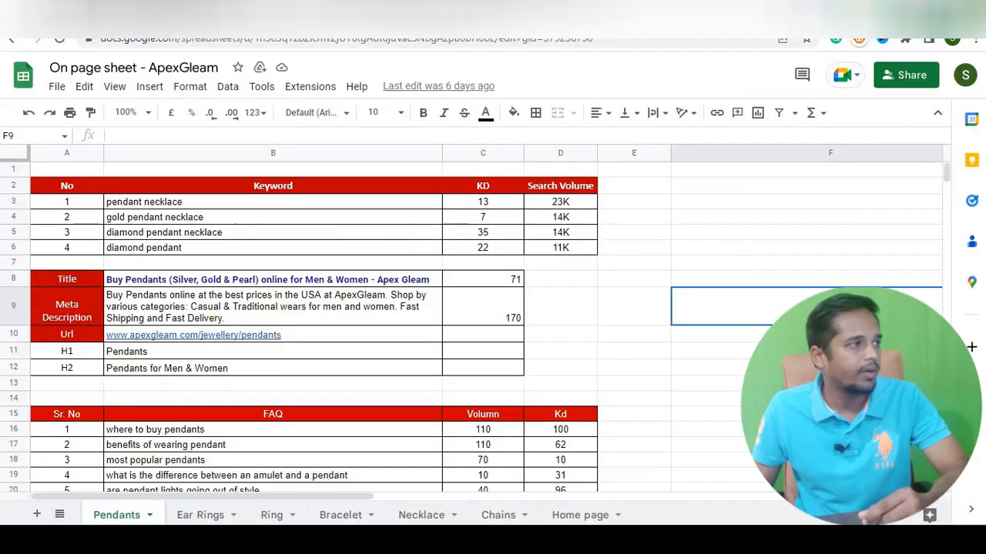
click(616, 354)
scroll(341, 305, down, 5)
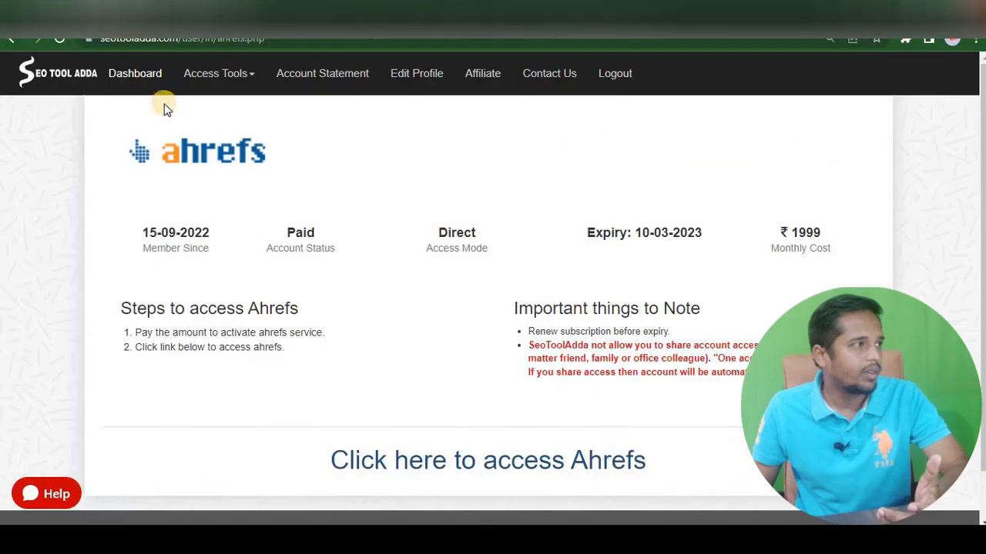
Step: Open the Keyword Tool service from the under-testing tools on the SEO Tool Adda dashboard
click(125, 77)
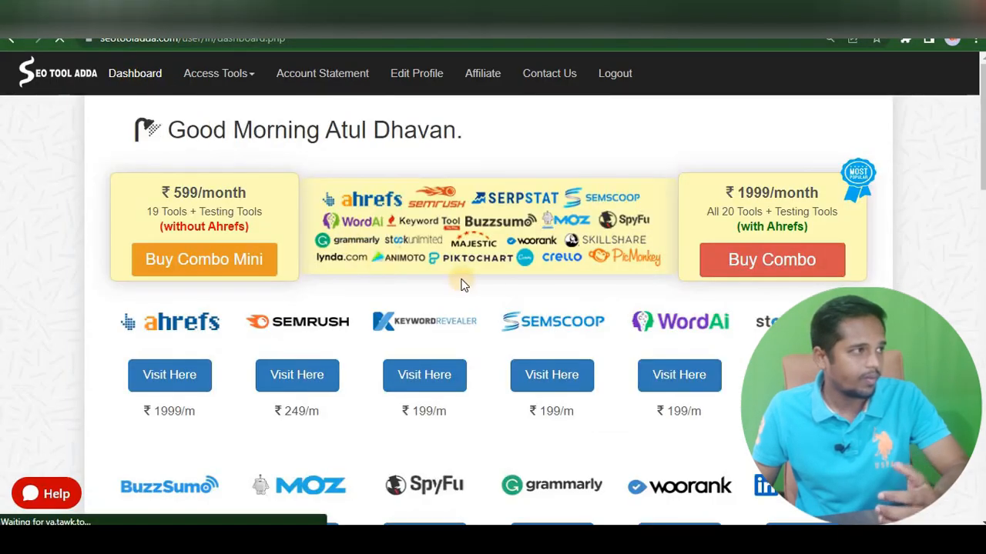
scroll(464, 285, down, 3)
scroll(465, 285, down, 6)
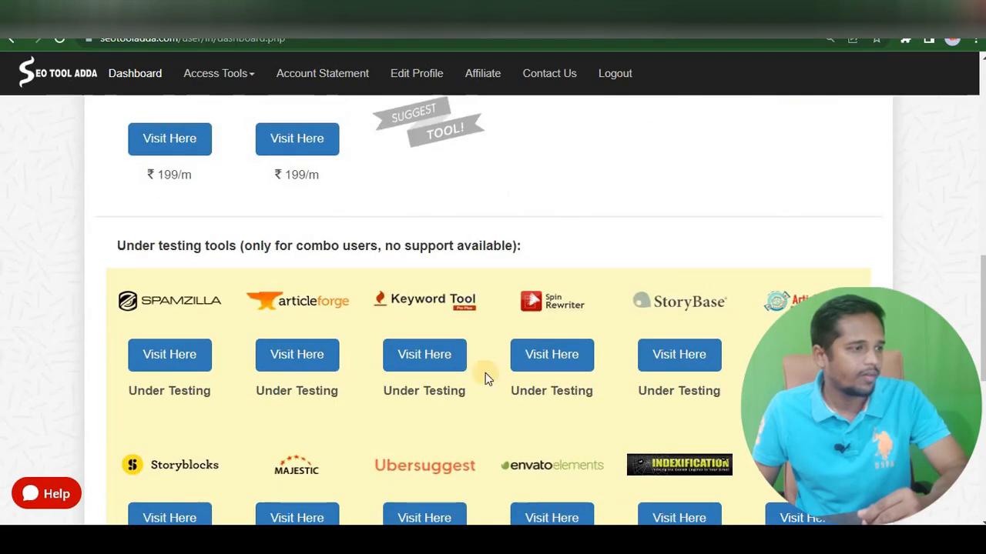
click(404, 356)
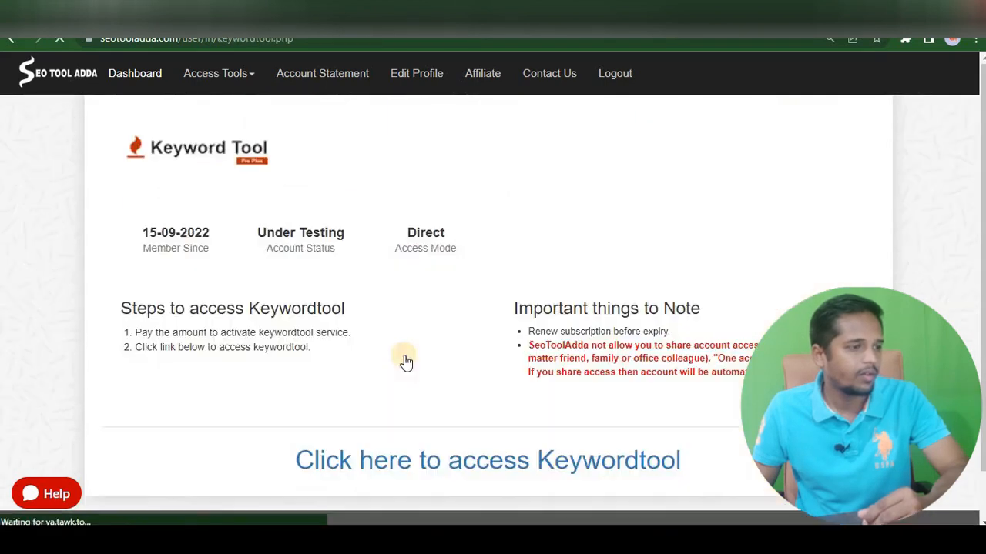
click(493, 465)
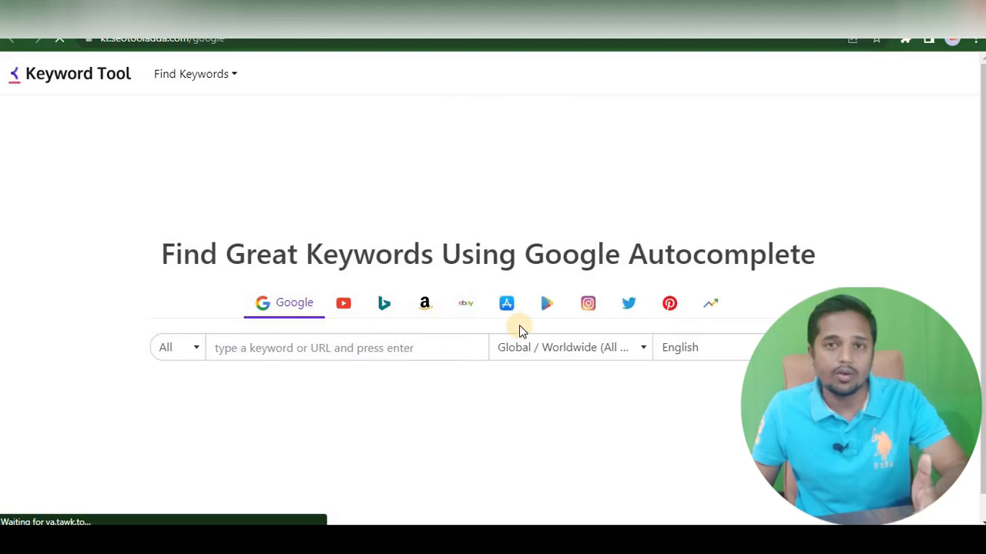
Step: Search Keyword Tool's Google suggestions for "pendant" across Global / Worldwide in English
scroll(401, 295, down, 1)
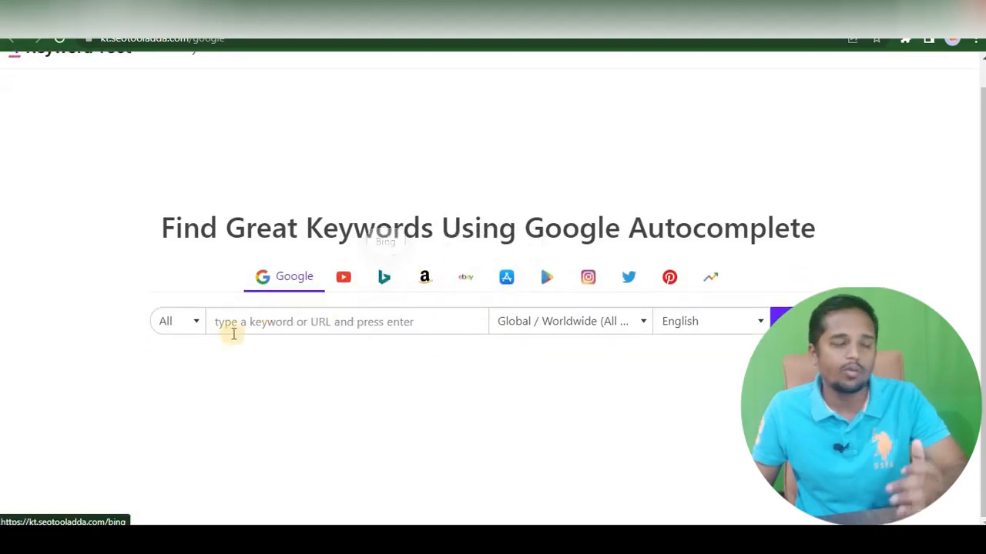
click(301, 324)
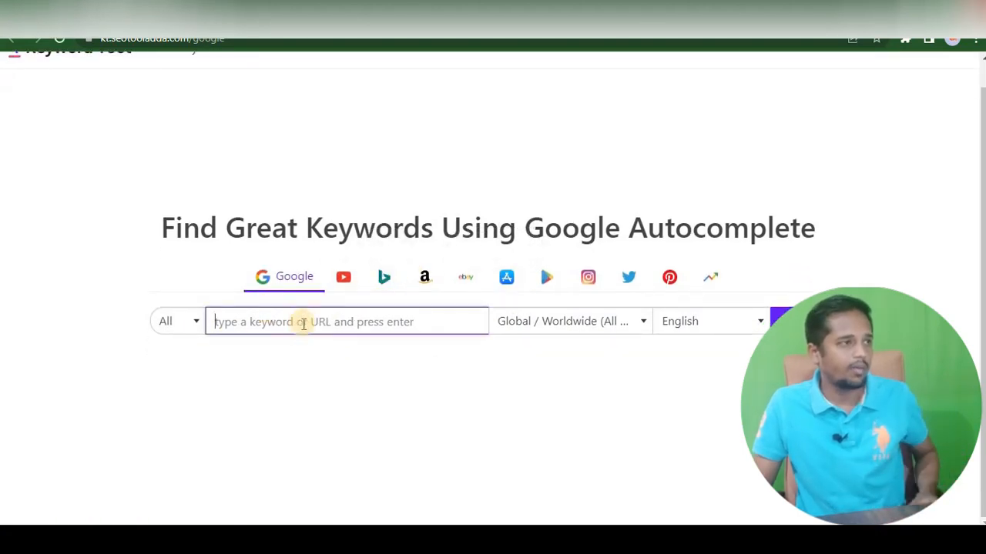
text(pe)
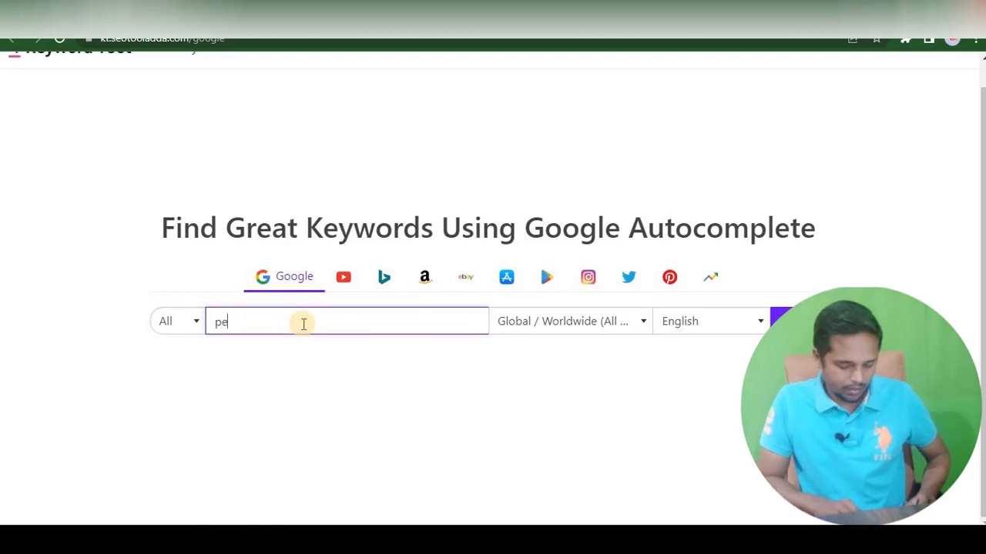
text(ndant)
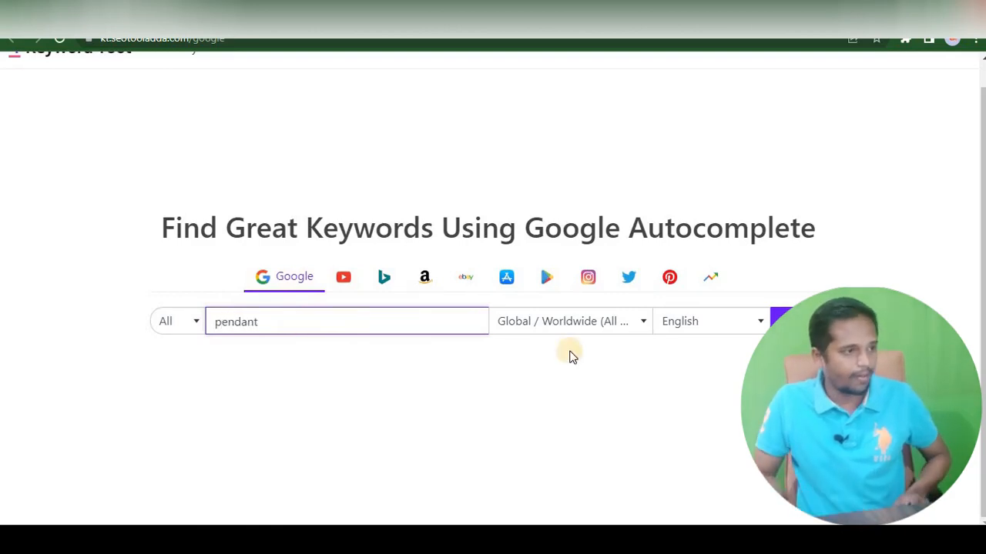
click(636, 336)
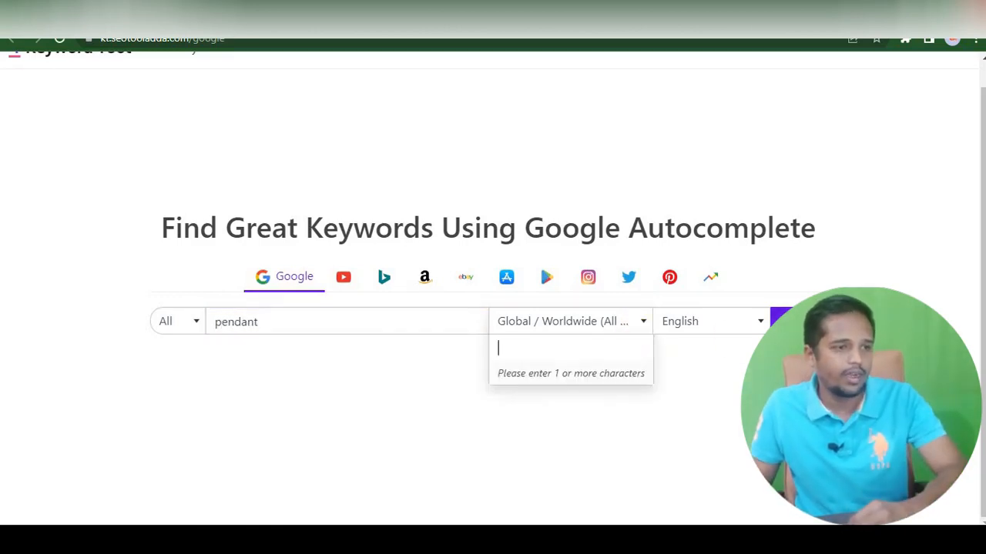
click(781, 321)
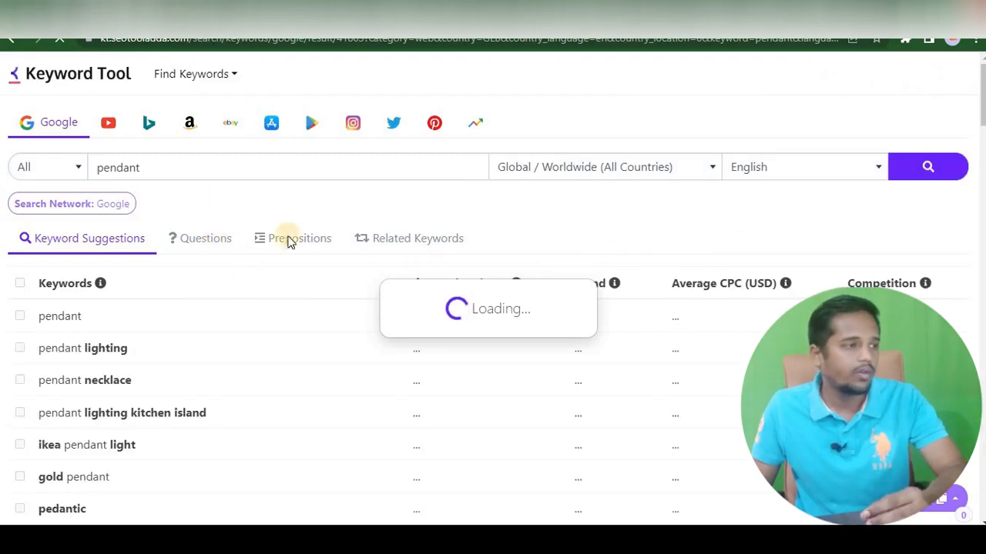
Step: Show the question keywords for "pendant" and review their search volume, trend, CPC and competition
click(216, 244)
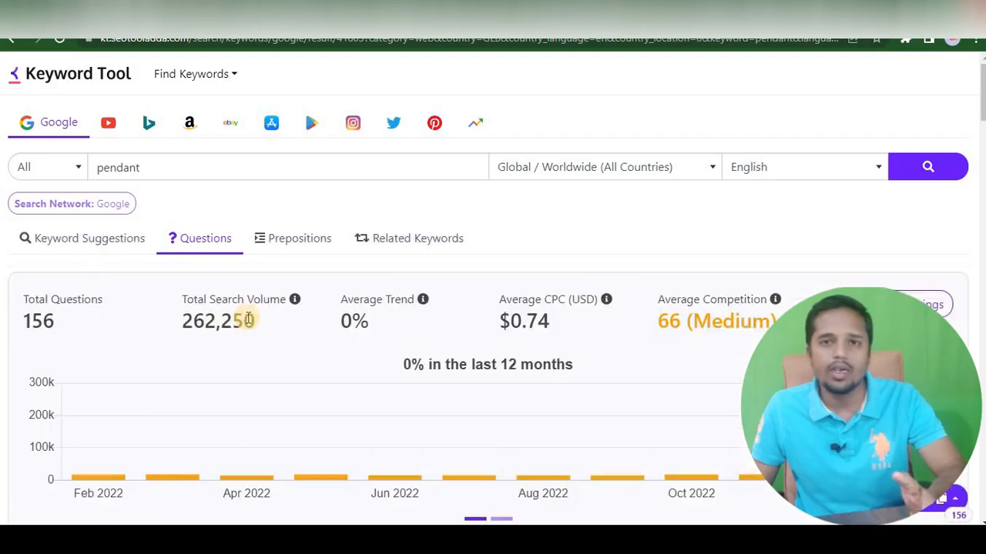
scroll(271, 317, down, 3)
scroll(293, 315, down, 3)
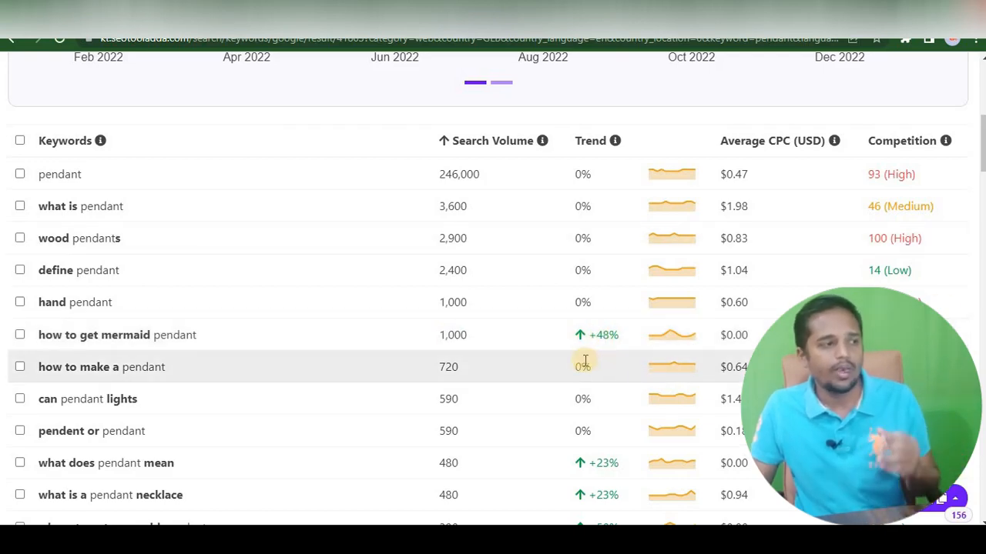
scroll(306, 320, up, 5)
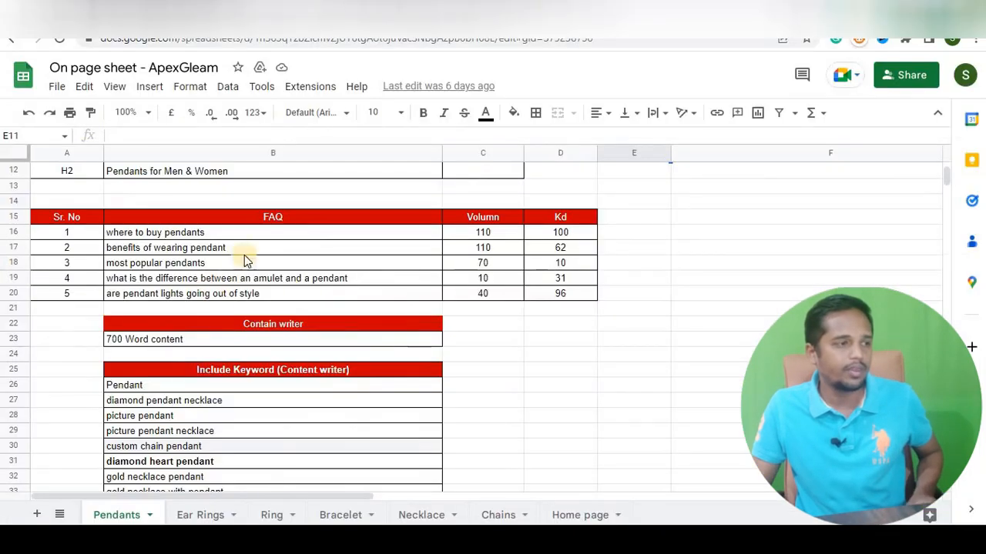
Step: Search Google for "pendant" in a new browser tab and review the People also ask questions
key(ctrl+t)
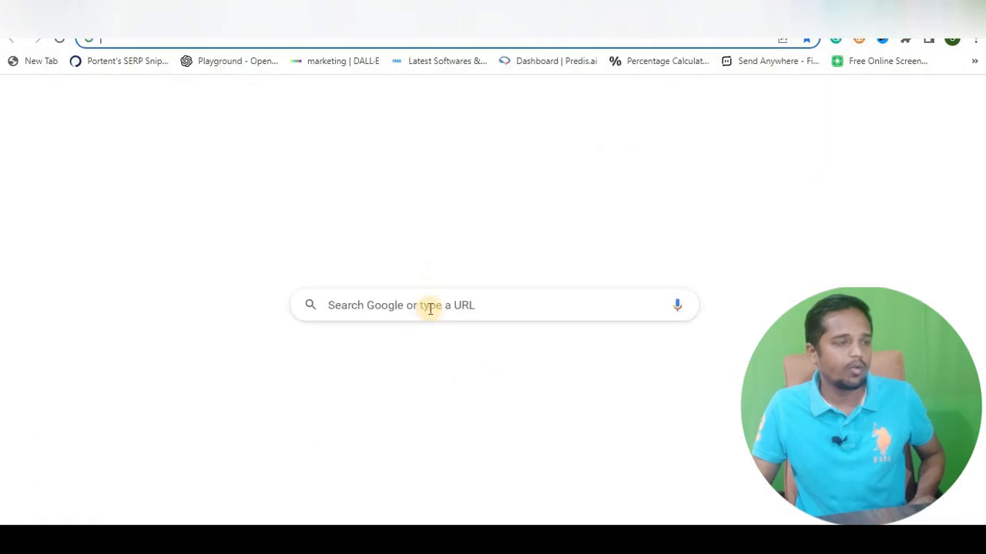
click(432, 307)
text(pe)
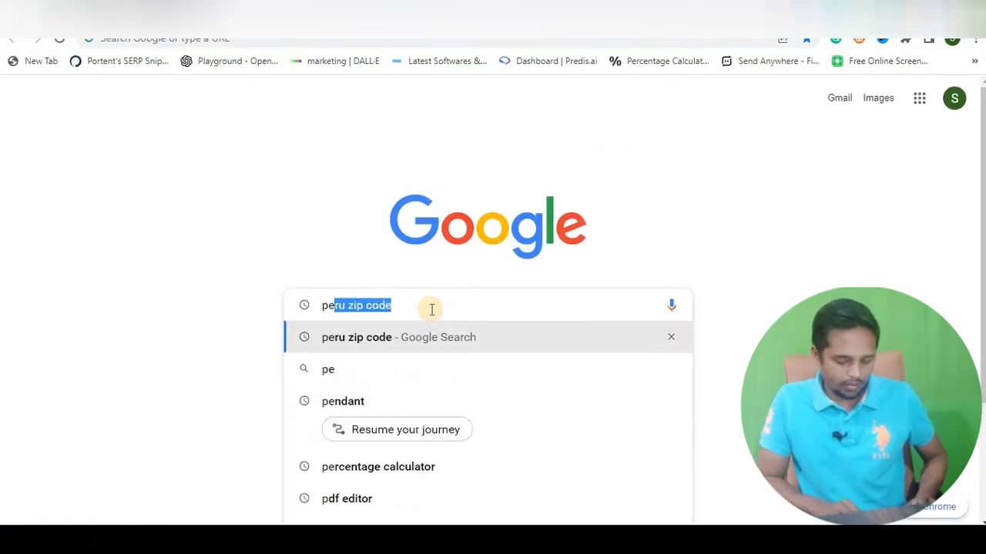
text(ndant)
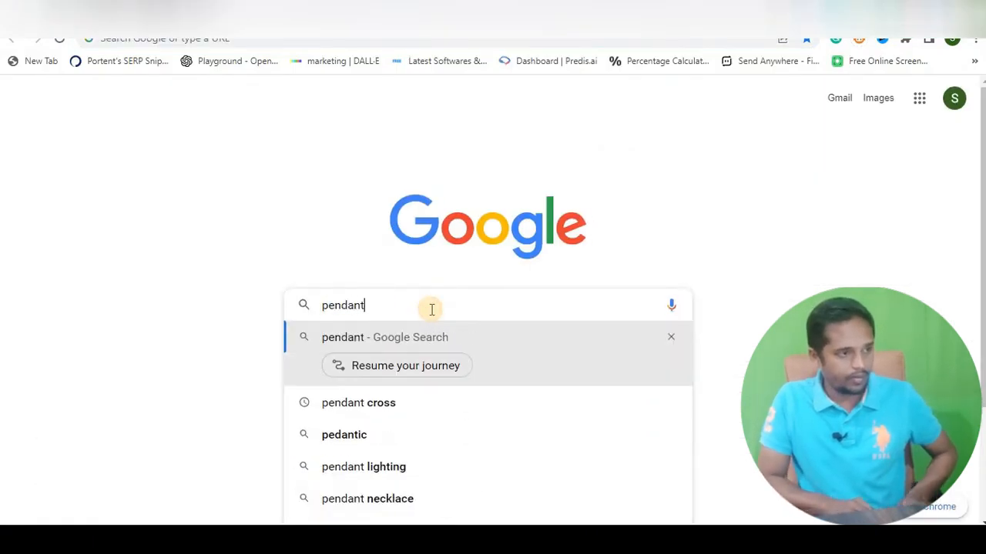
key(Return)
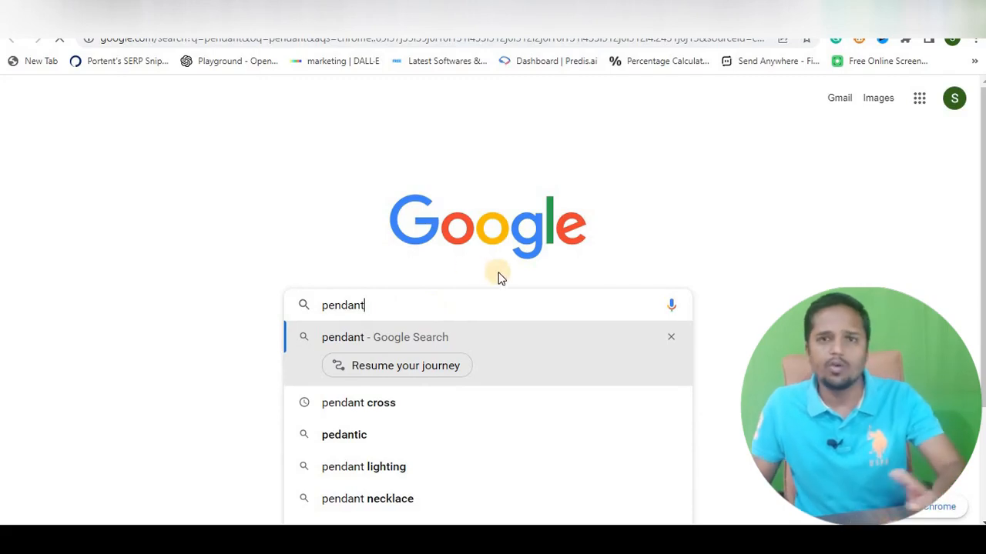
scroll(401, 286, down, 5)
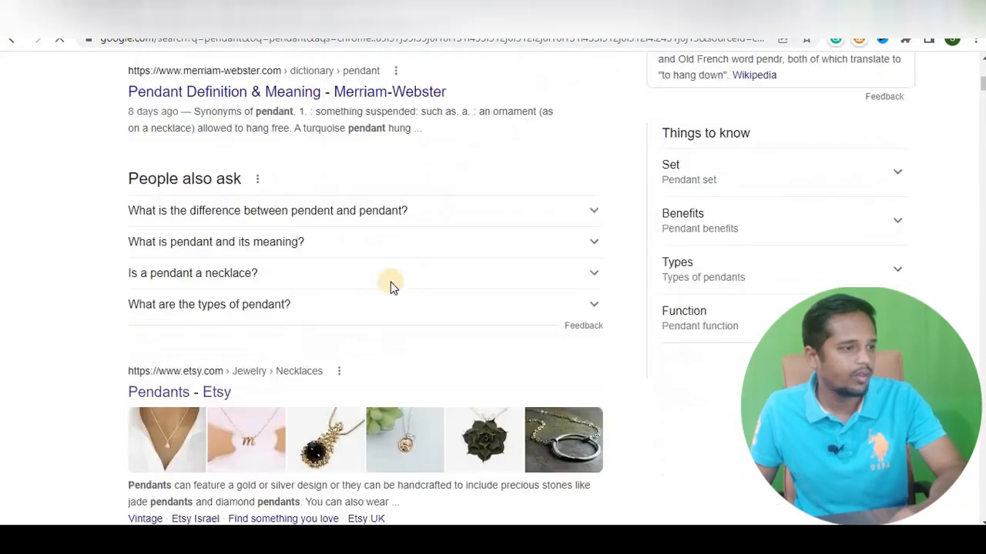
scroll(213, 213, up, 2)
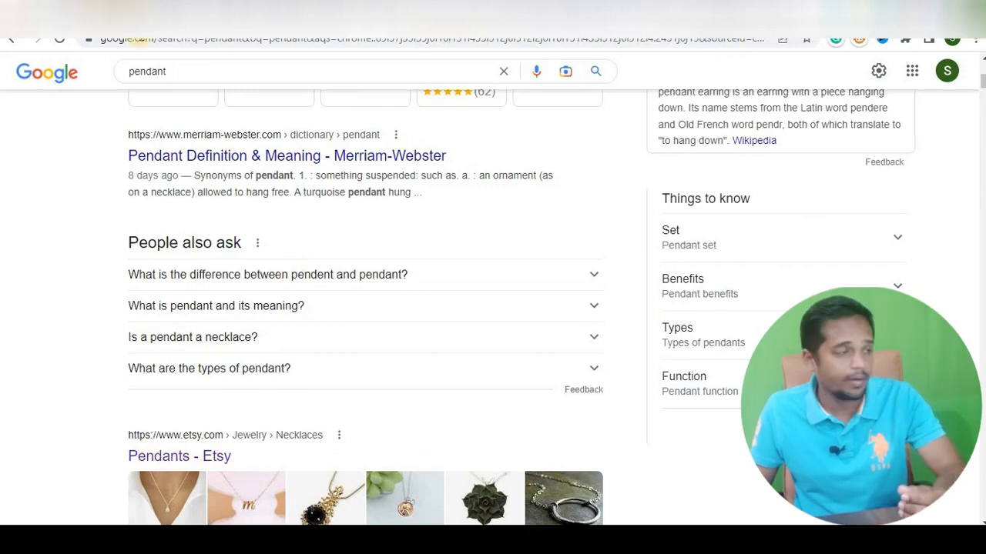
Step: Return to the Pendants sheet and review its FAQ rows, the content writer's word count and the Include Keyword list
key(ctrl+Tab)
click(493, 367)
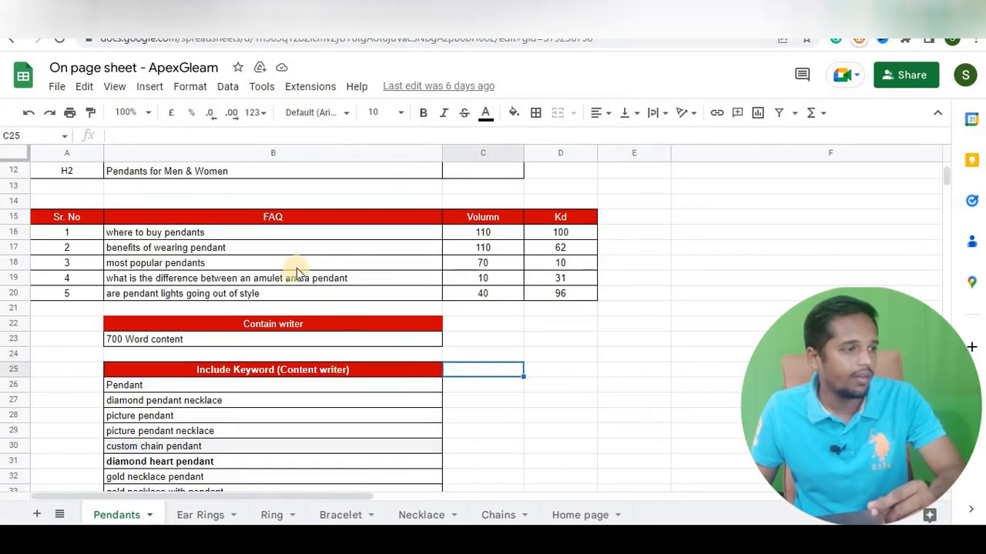
scroll(160, 264, down, 2)
click(170, 263)
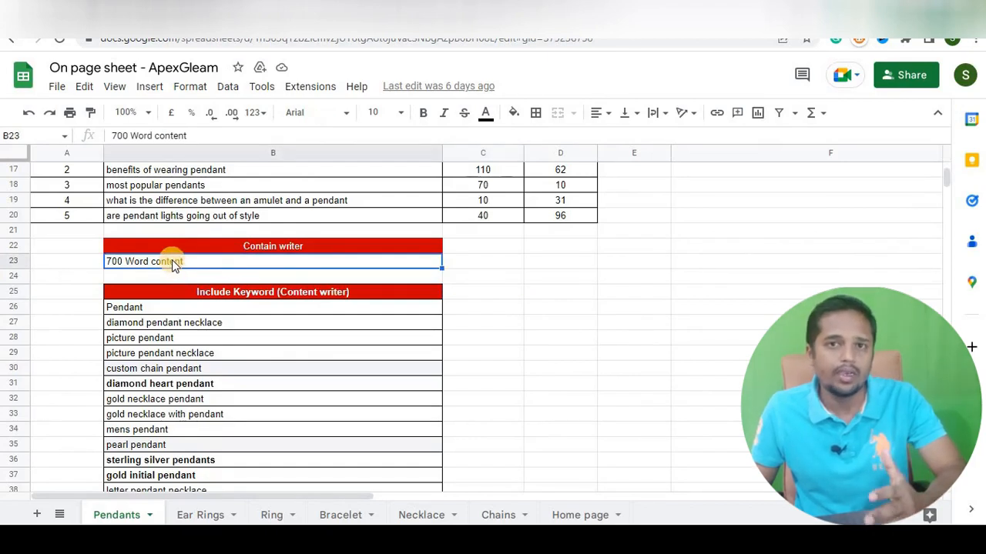
scroll(360, 369, down, 2)
click(452, 371)
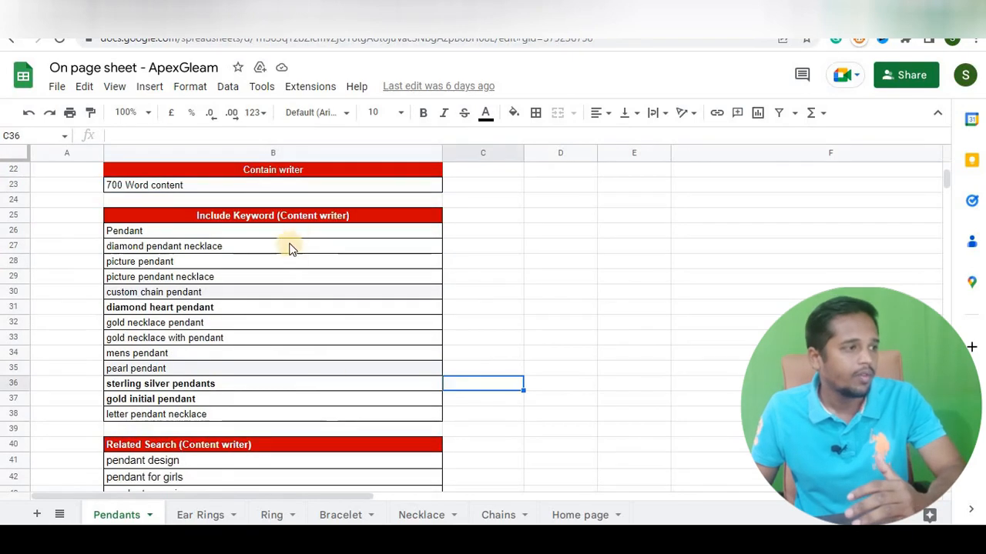
drag(293, 230, 308, 419)
click(590, 397)
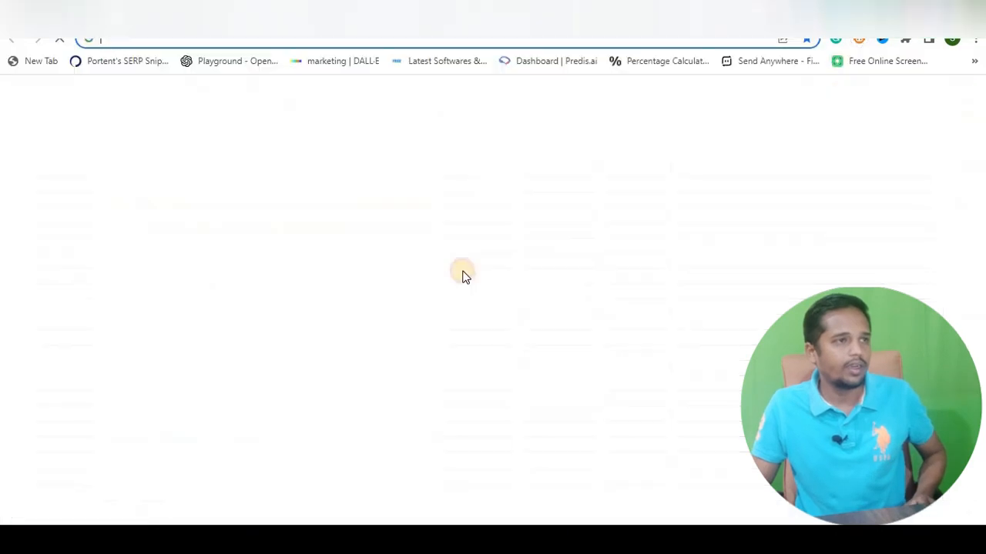
Step: Search Google for "lsi graph" in a new tab and open the LSIGraph website to look it over
click(452, 308)
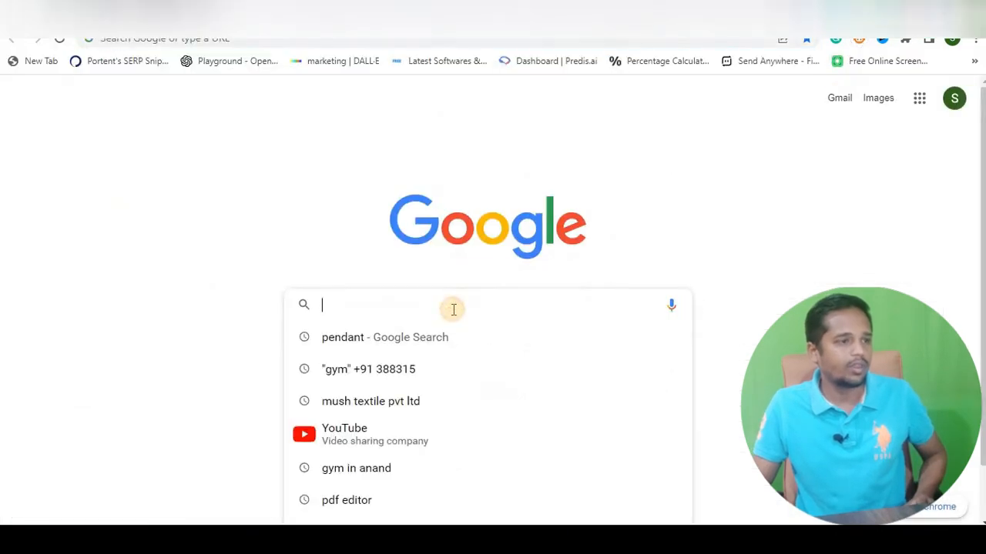
text(lsi)
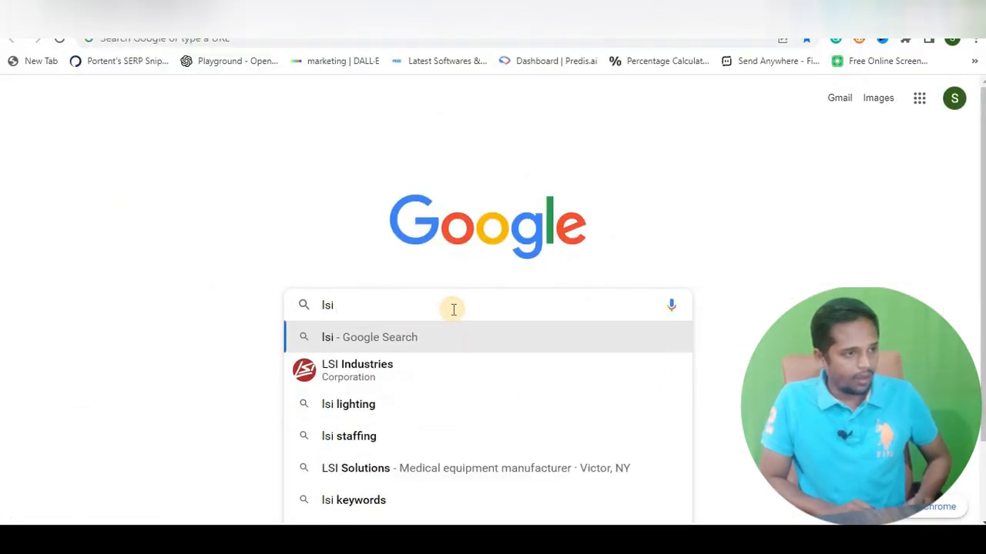
text( graph)
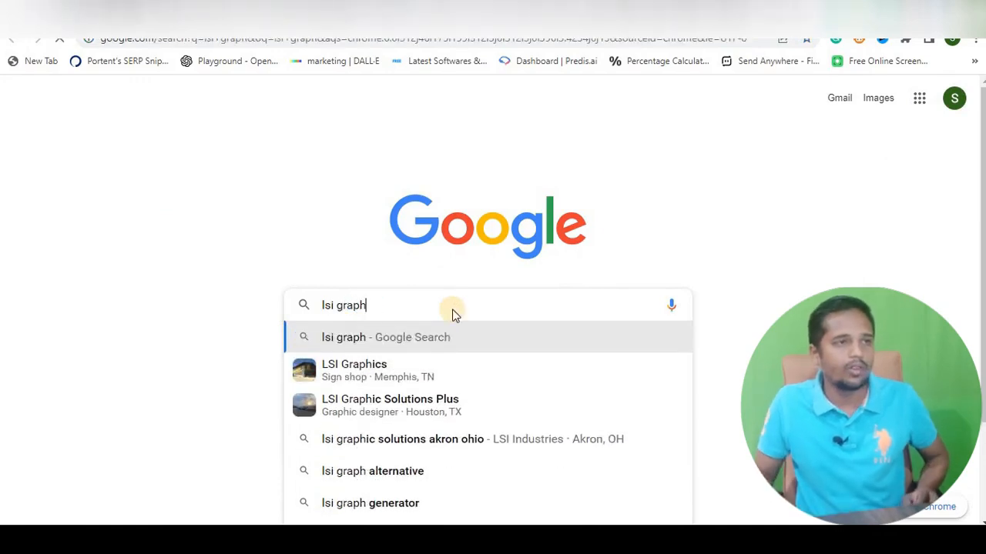
key(Return)
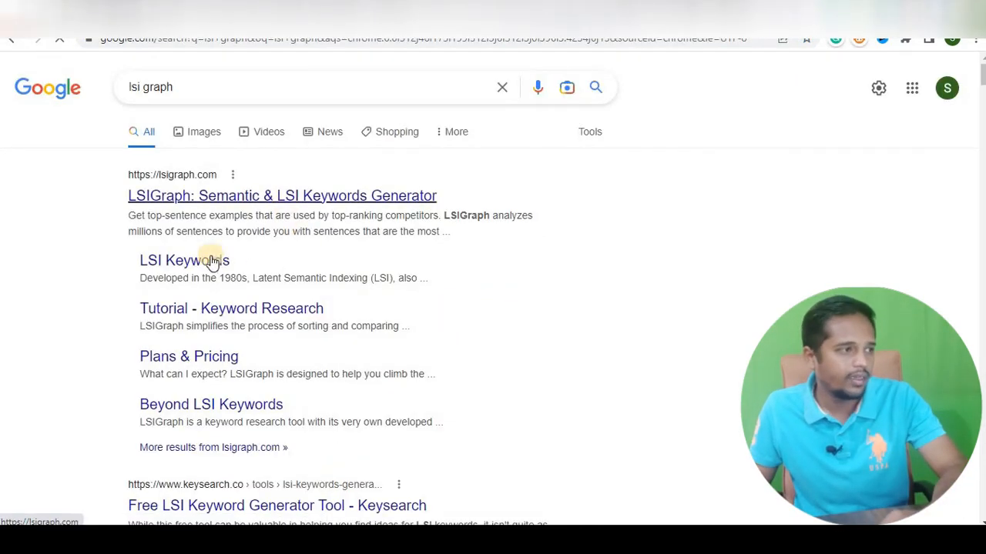
click(251, 199)
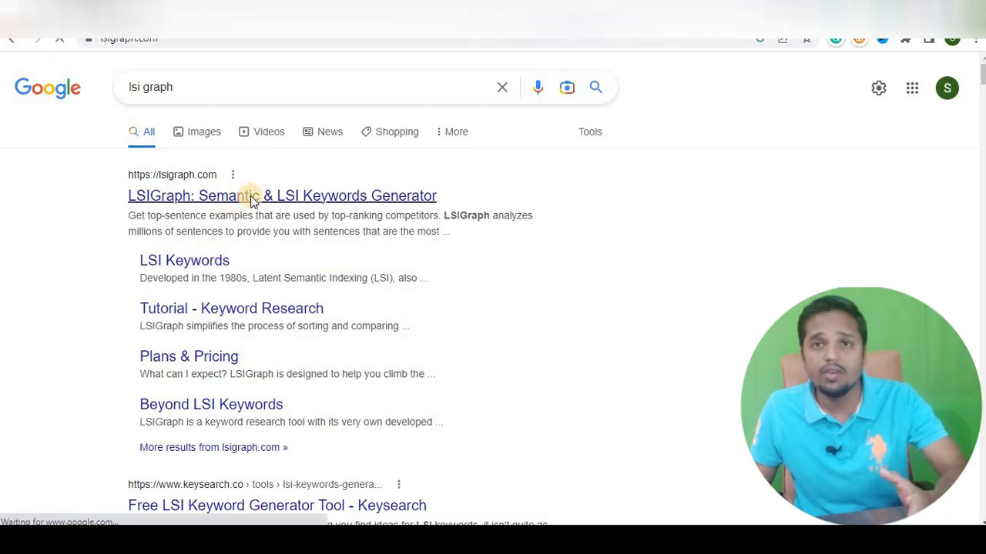
scroll(373, 294, down, 2)
scroll(438, 300, up, 2)
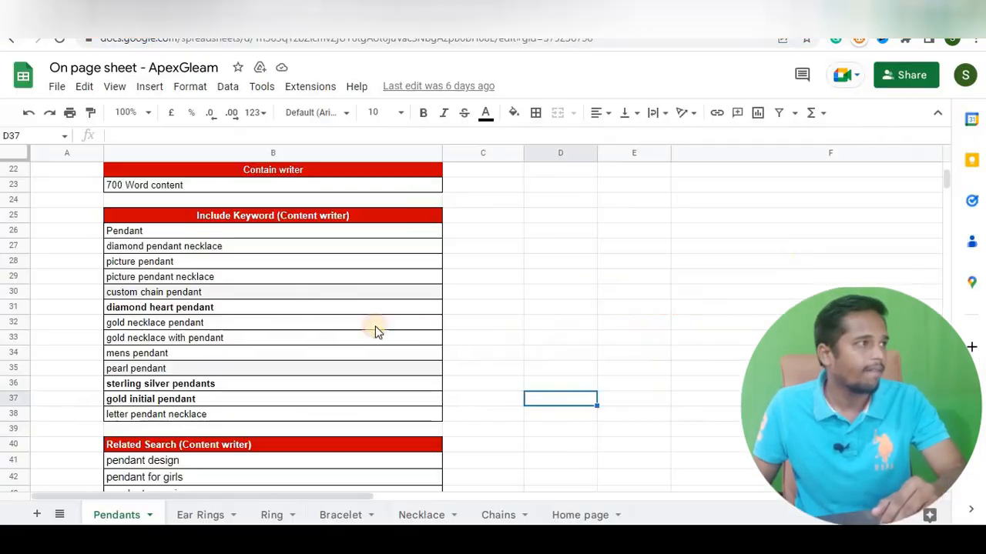
Step: Enter "pendant" in Google's search box in a new browser tab and review the autocomplete suggestions
click(546, 312)
scroll(172, 405, down, 3)
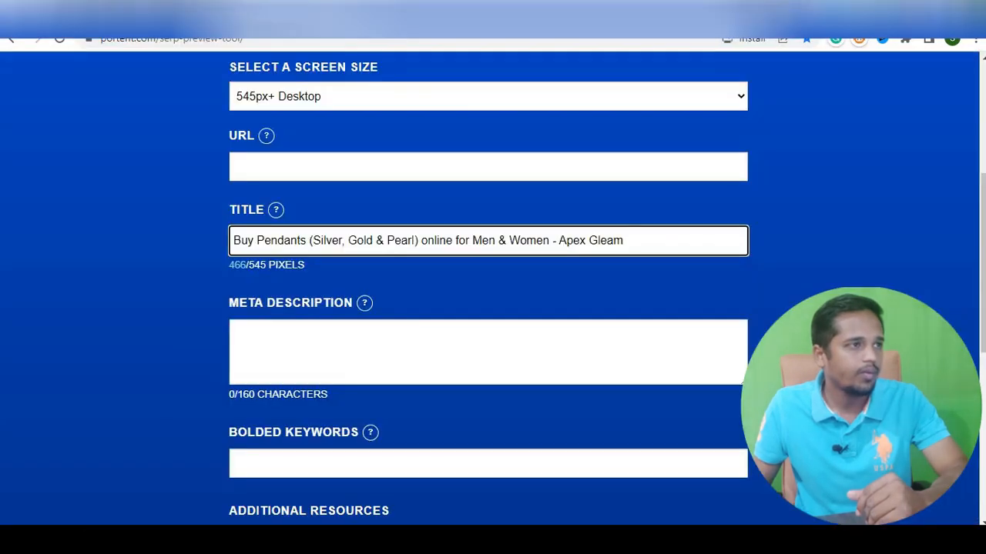
key(ctrl+t)
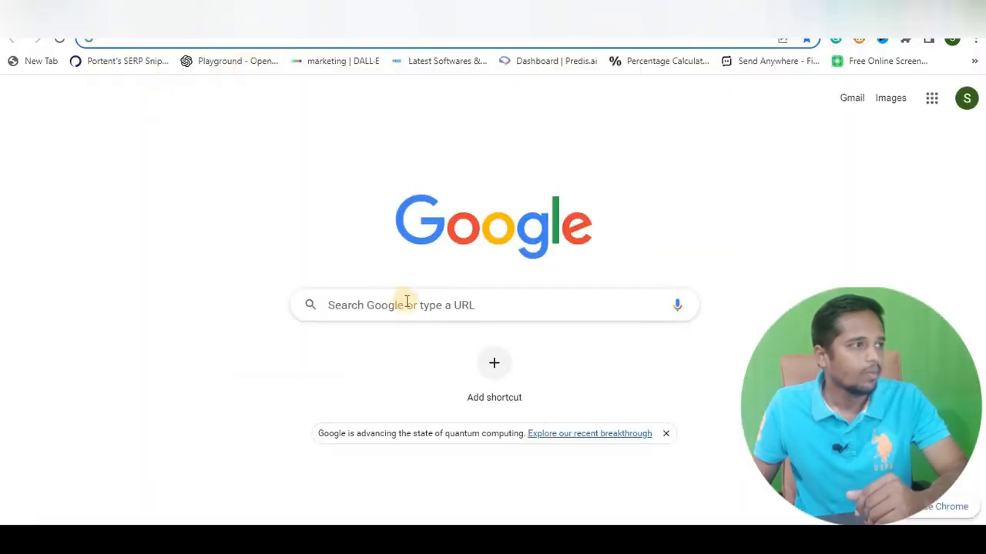
click(408, 302)
text(pe)
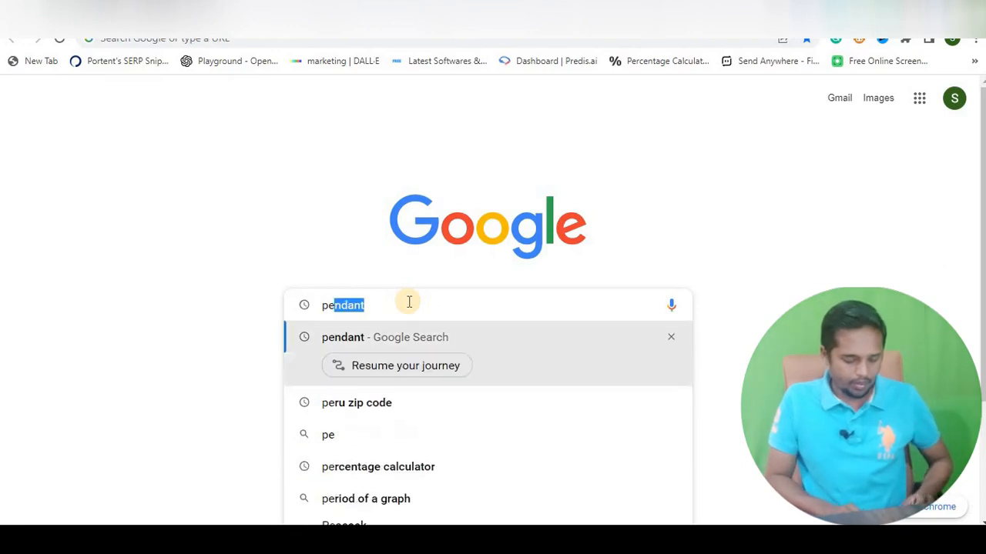
text(ndant)
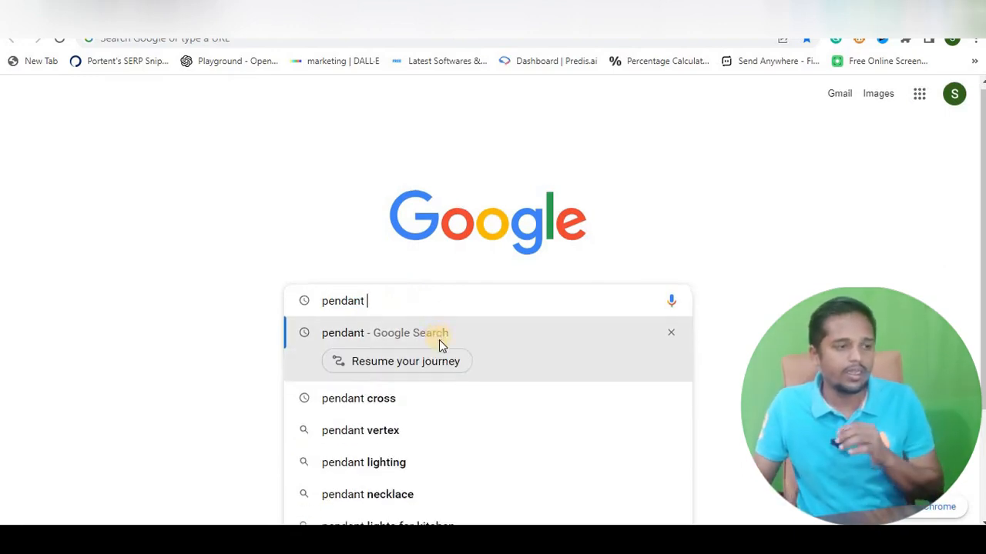
scroll(439, 340, down, 2)
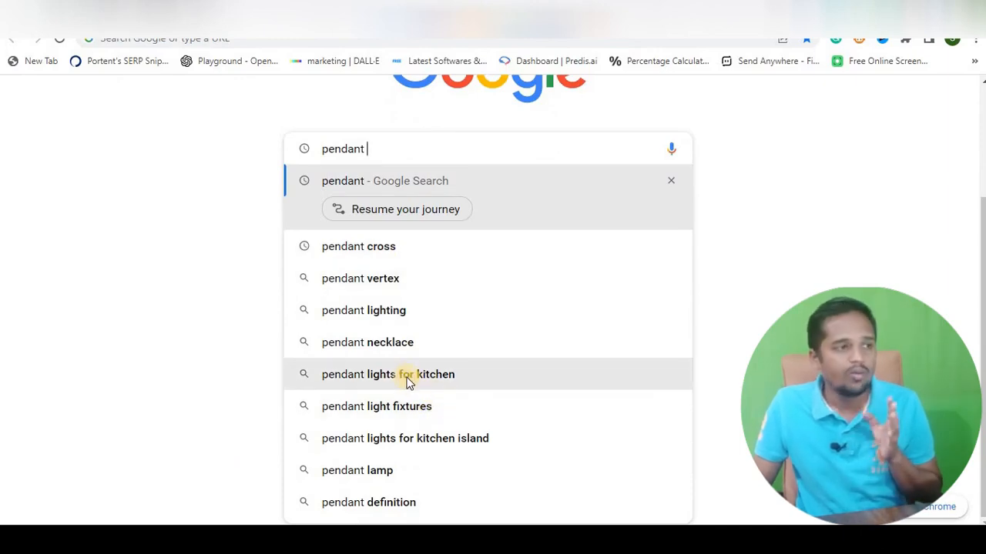
Step: Try an underscore before and after "pendant" in the search query to compare the autocomplete suggestions, and remove both underscores
click(323, 154)
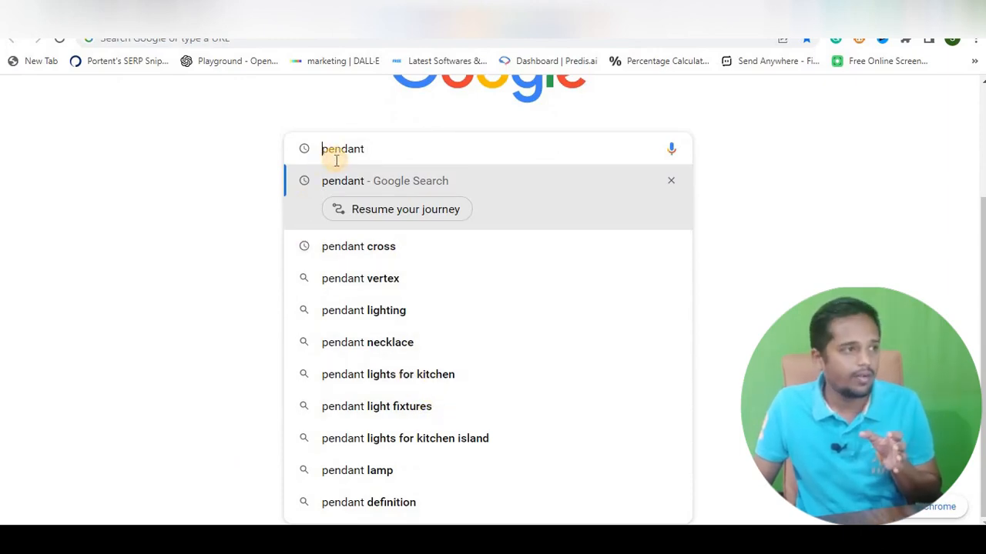
text(_)
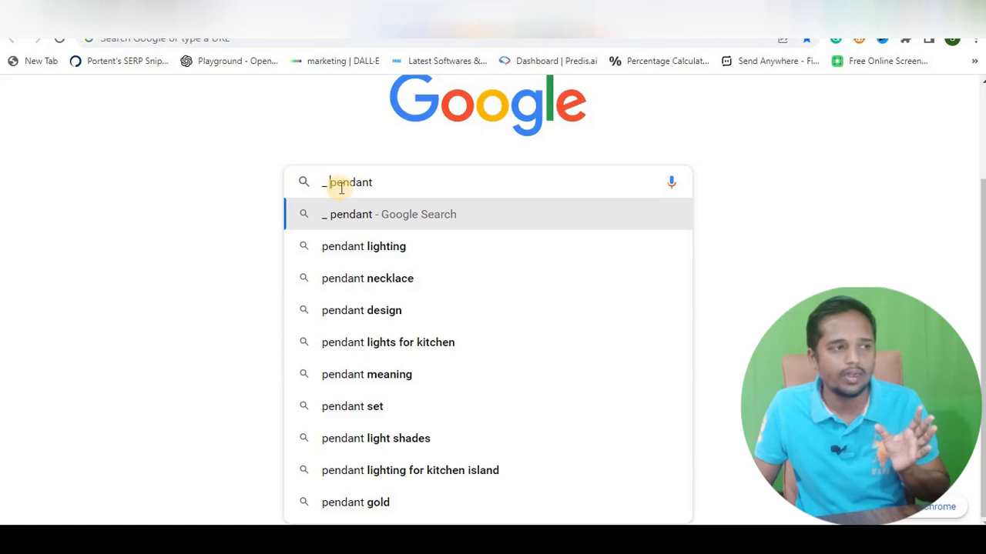
key(BackSpace)
click(385, 182)
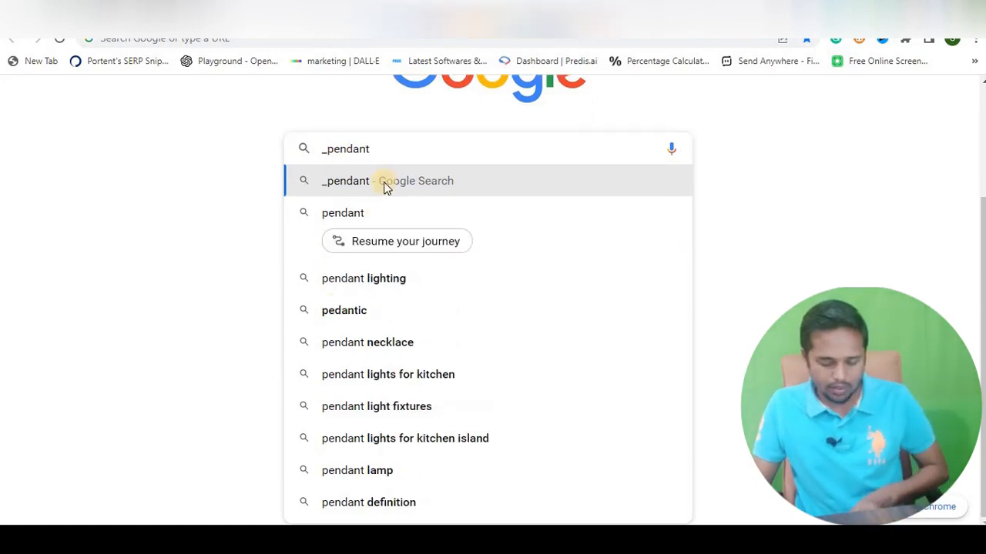
text(_)
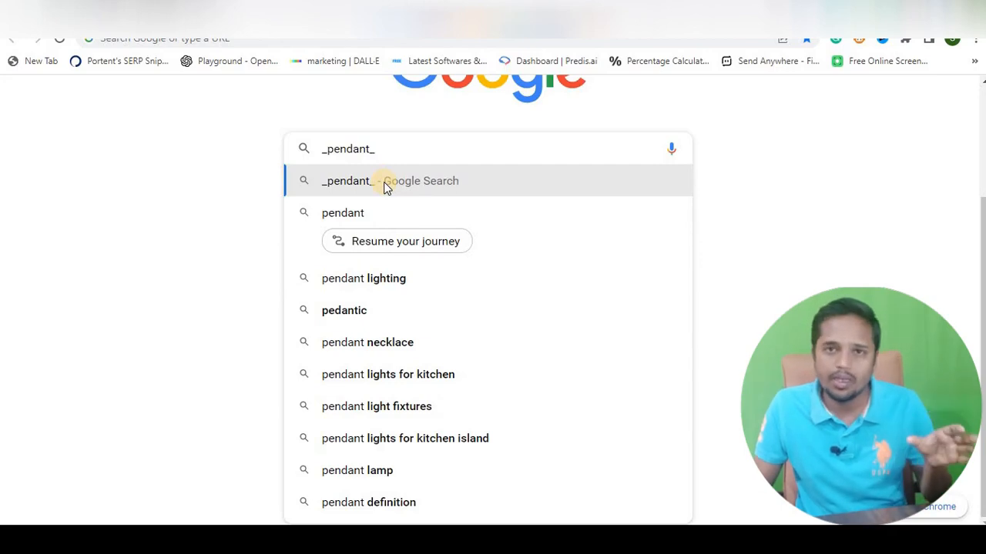
key(BackSpace)
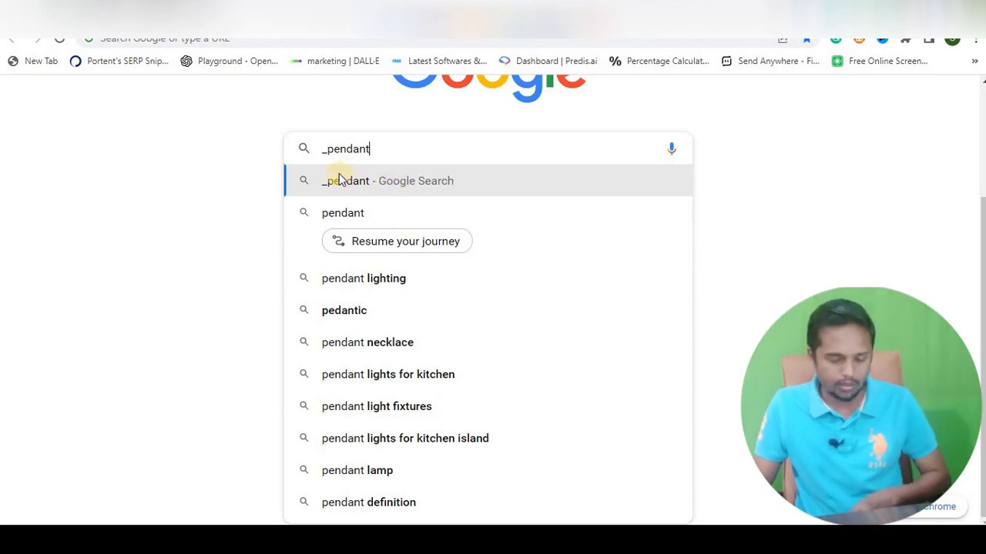
click(323, 151)
key(BackSpace)
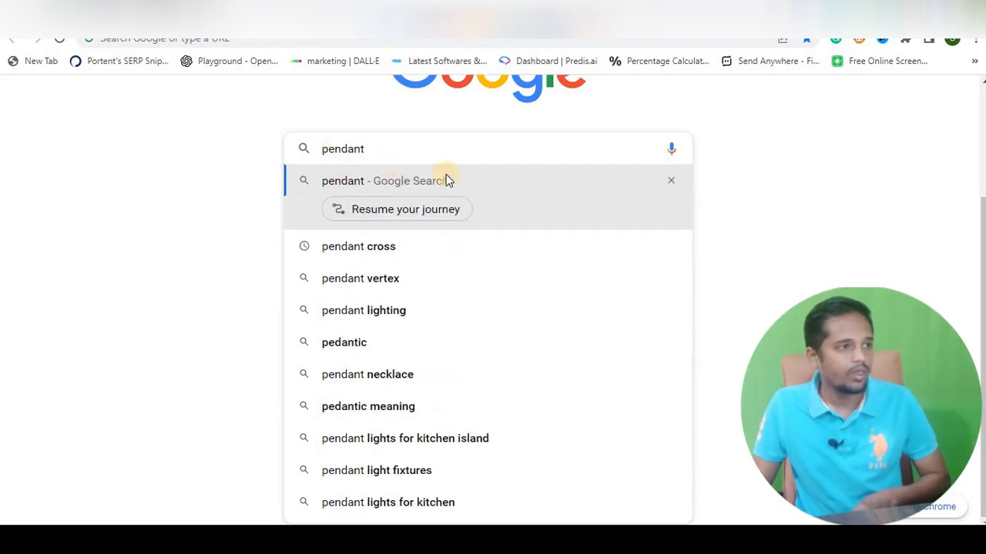
Step: Run the Google search for "pendant" and review the Related searches at the end of the results
click(445, 177)
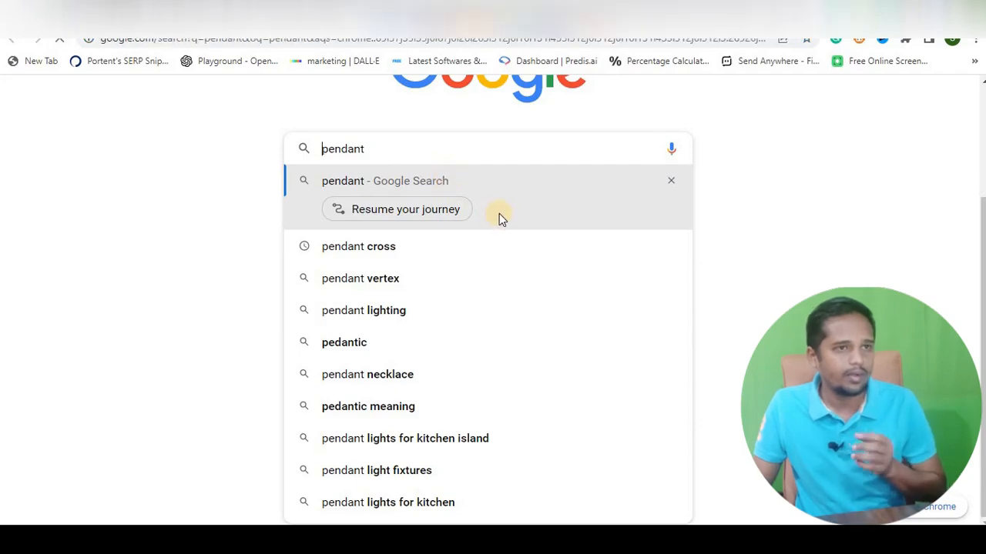
scroll(513, 214, down, 7)
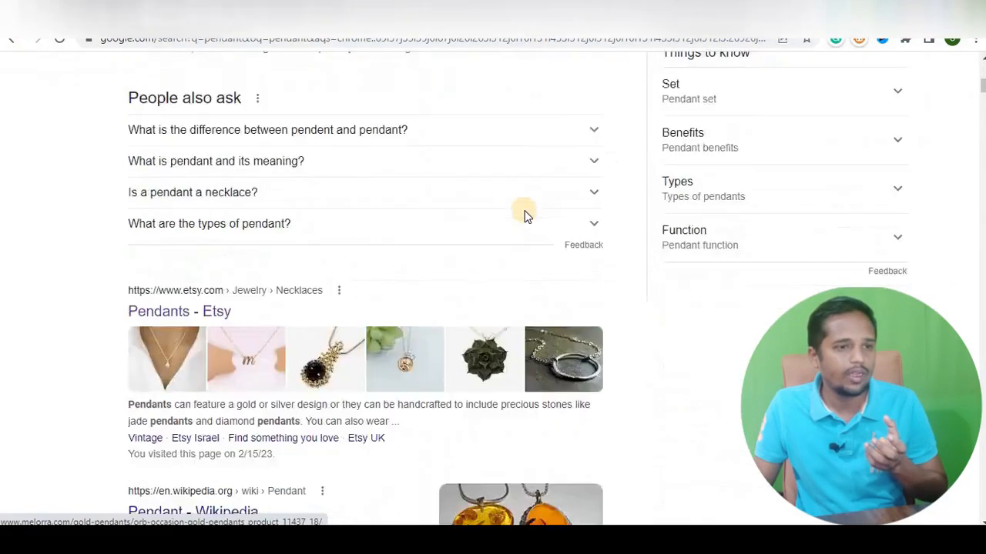
scroll(524, 212, down, 20)
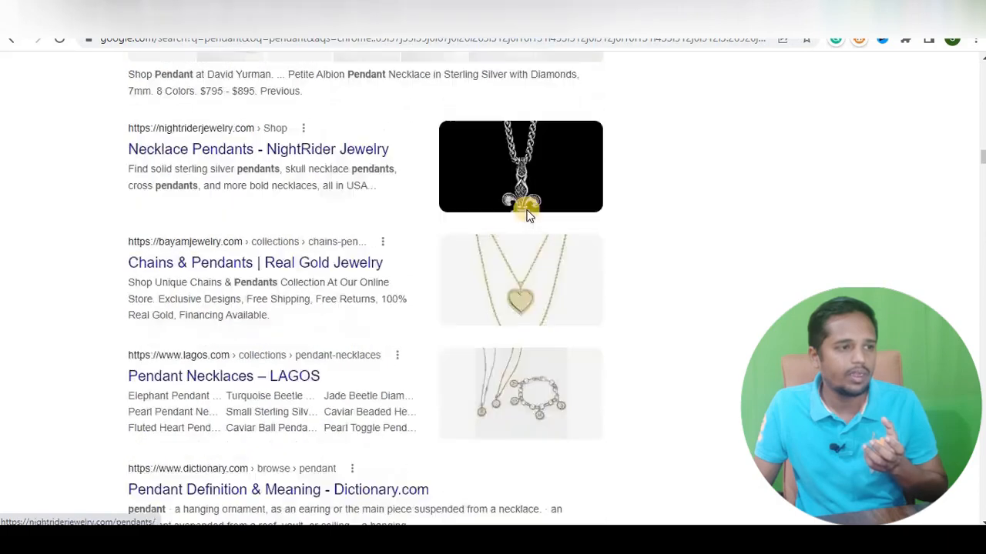
scroll(527, 217, down, 20)
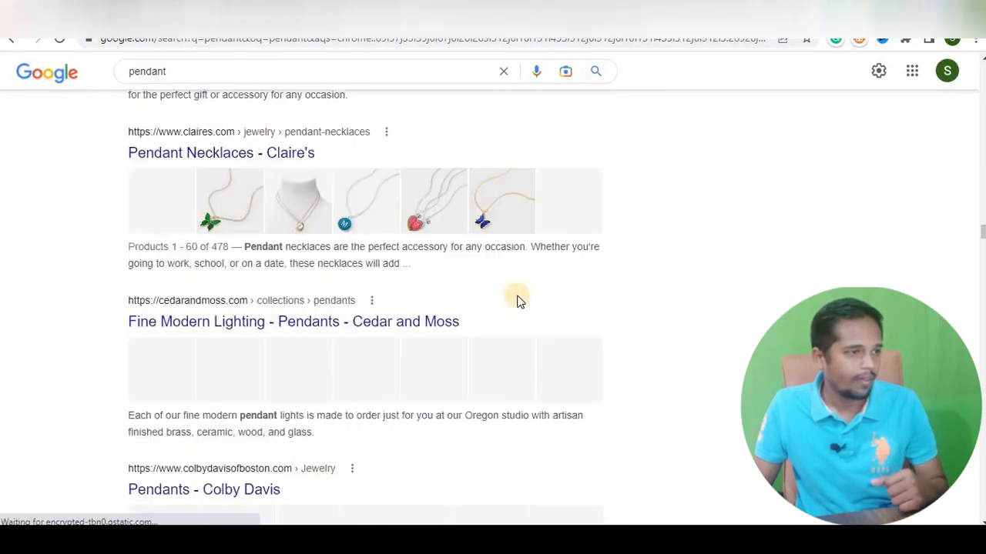
scroll(522, 297, down, 20)
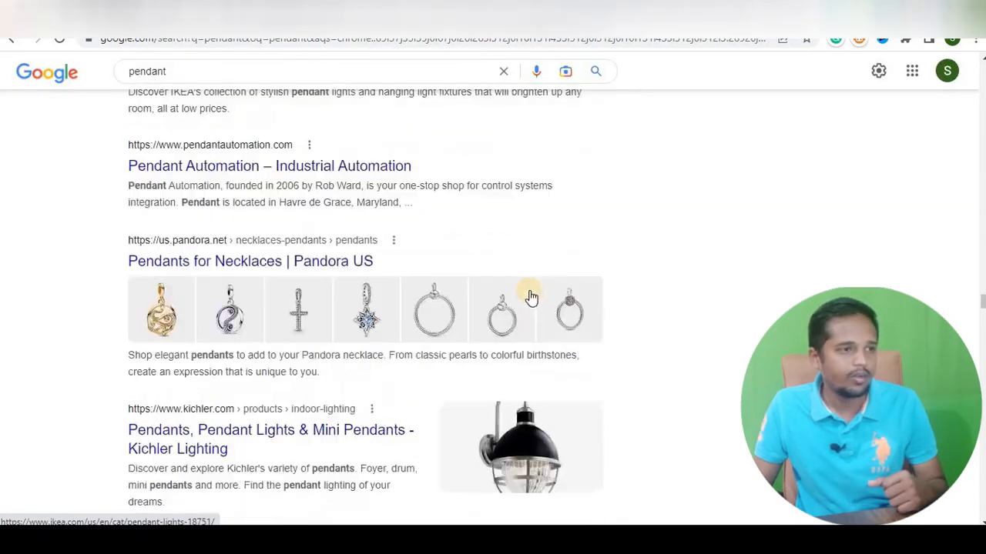
scroll(532, 298, down, 15)
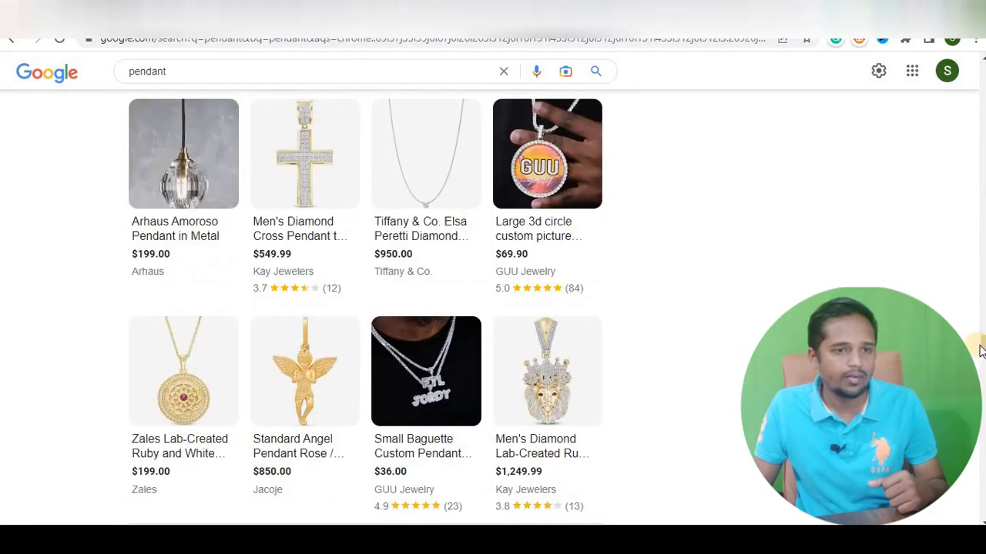
drag(980, 351, 982, 509)
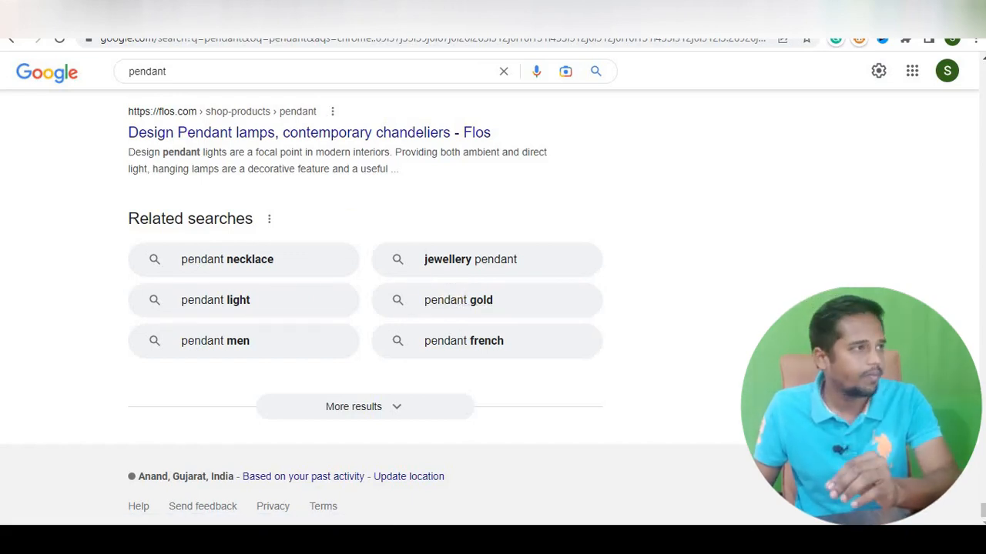
Step: Return to the Pendants sheet and review its Related Search list, the developer's schema list and the Include Keyword list
click(347, 11)
scroll(463, 366, up, 1)
scroll(485, 361, down, 3)
click(528, 348)
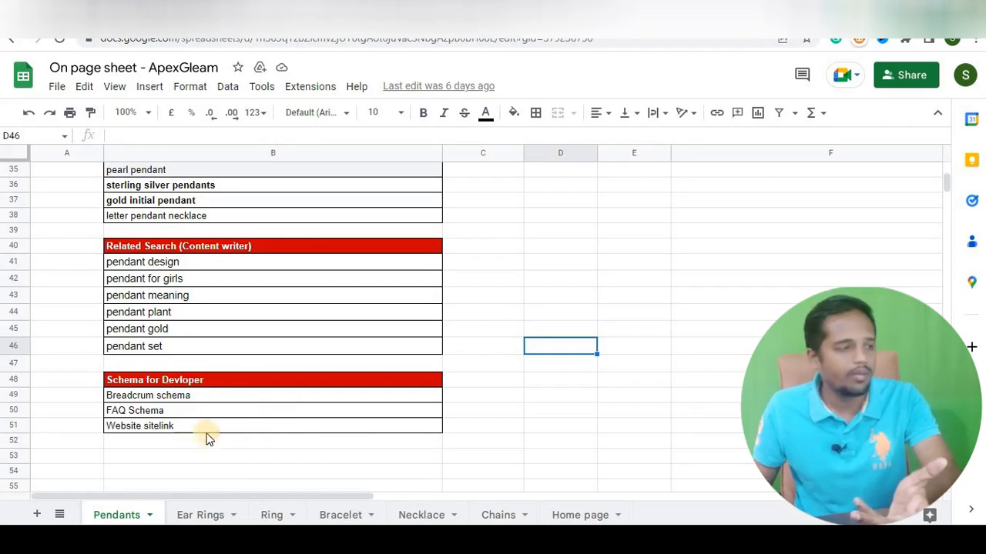
scroll(508, 377, up, 2)
scroll(524, 376, up, 10)
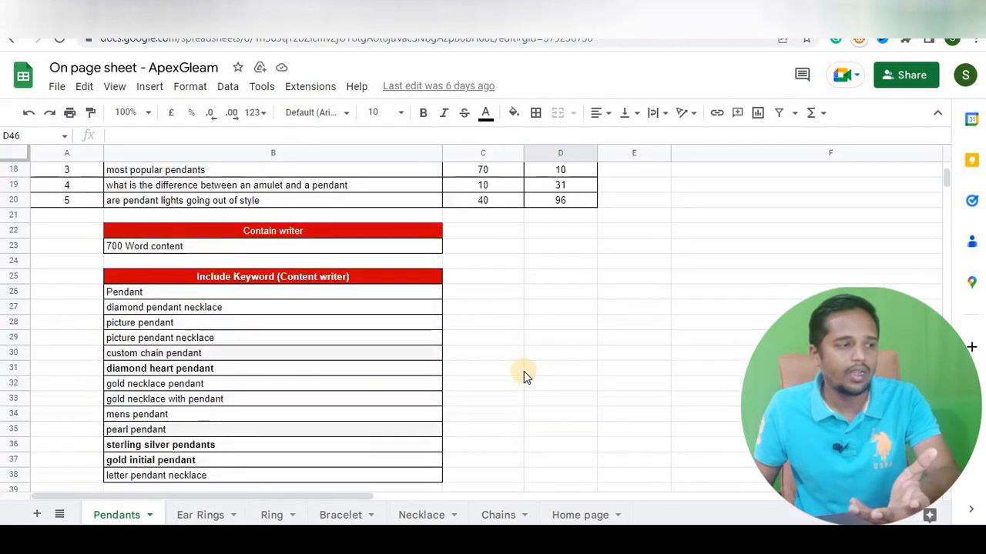